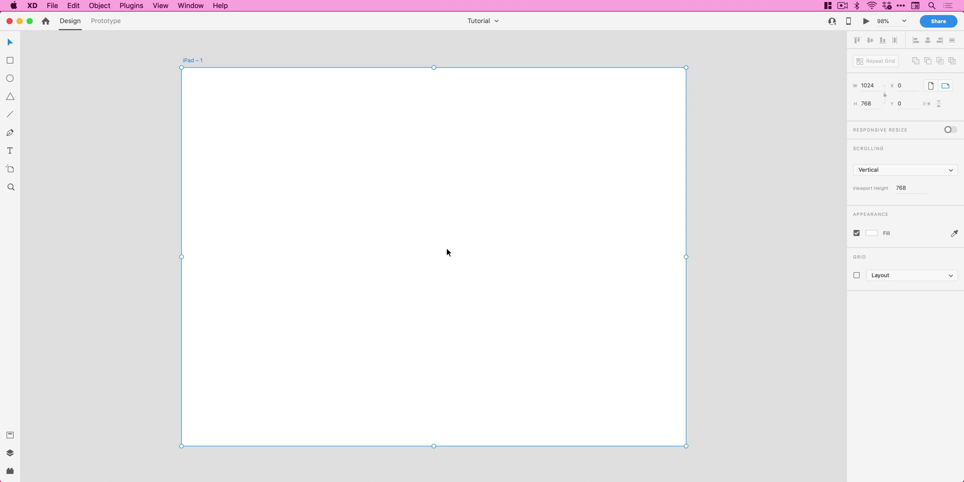
Step: Bring the browser forward and go from the unDraw home page to the Illustrations gallery
key("super+Tab")
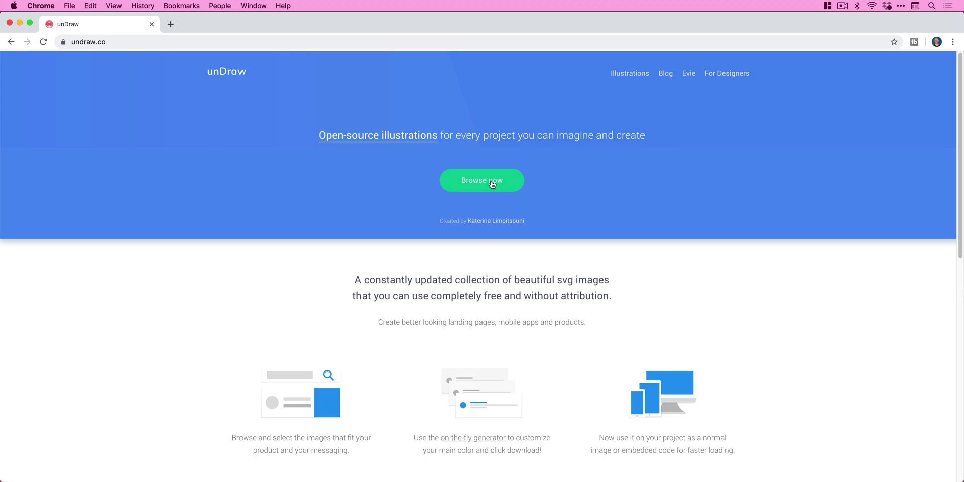
left_click(492, 185)
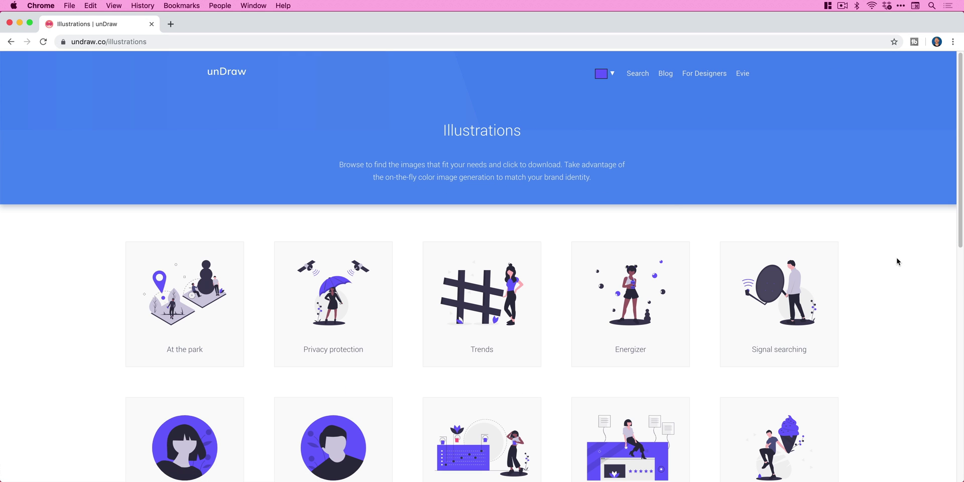
Step: Scroll the unDraw gallery until the Mobile prototyping, Invest and Manage chats rows show
scroll(897, 261, "down", 15)
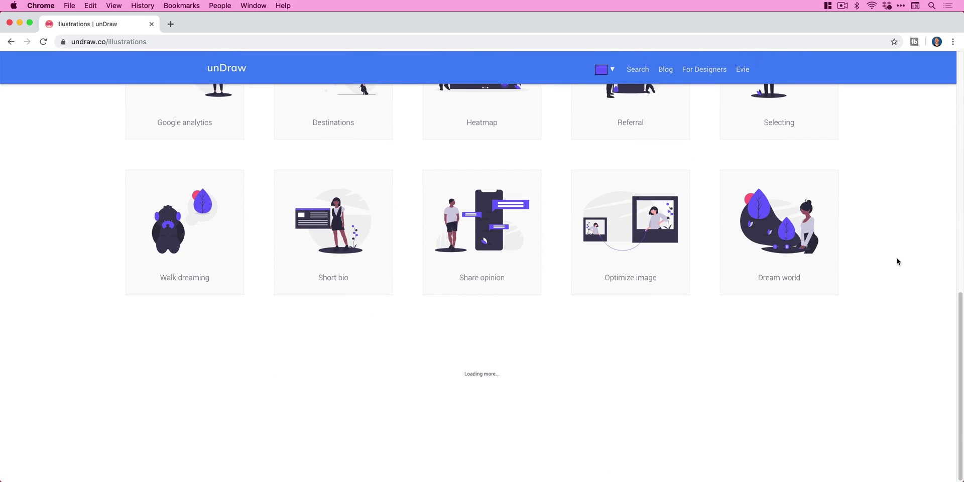
scroll(897, 261, "down", 15)
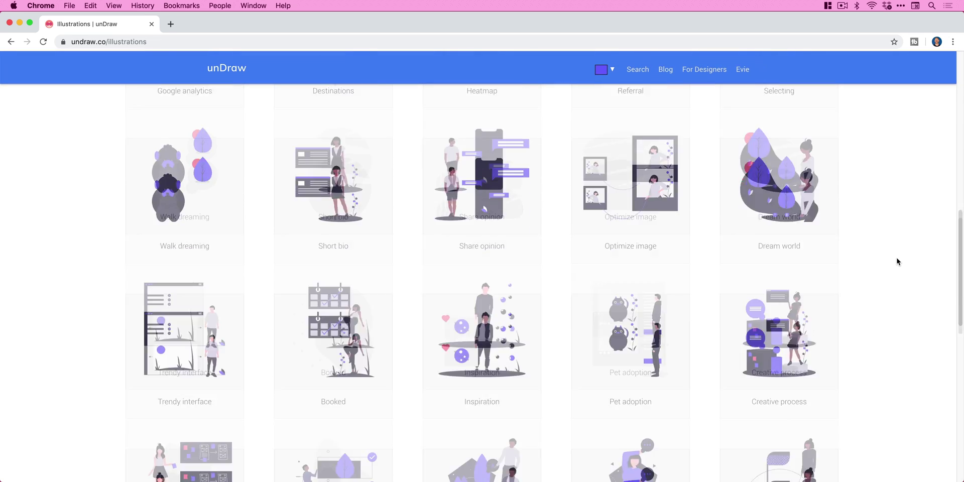
scroll(897, 261, "down", 10)
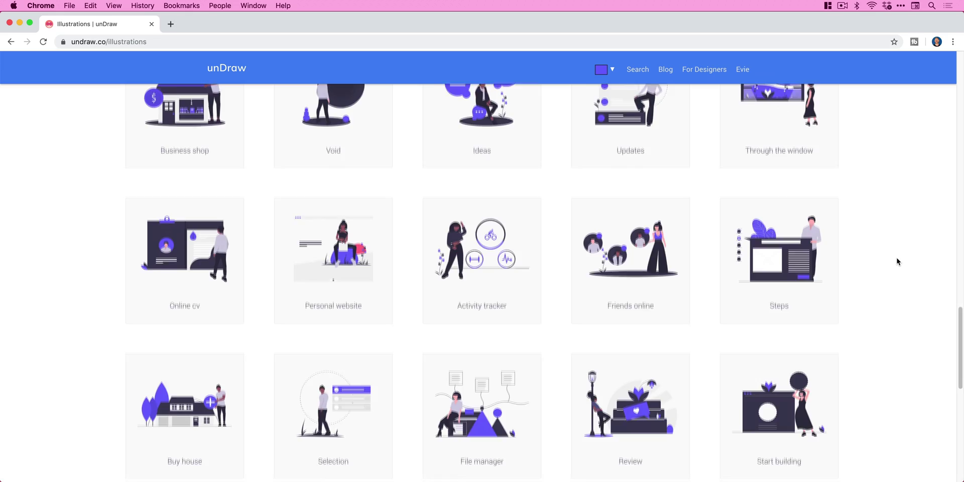
scroll(897, 261, "down", 15)
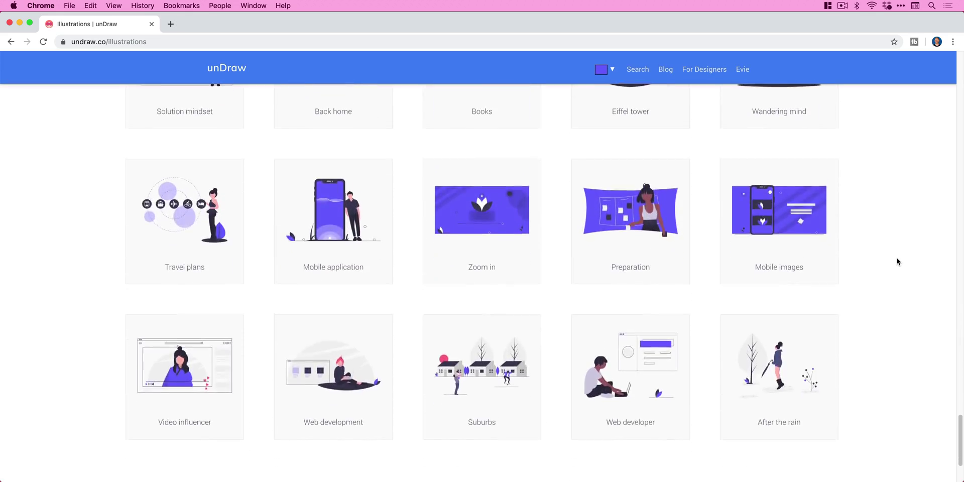
scroll(897, 261, "up", 5)
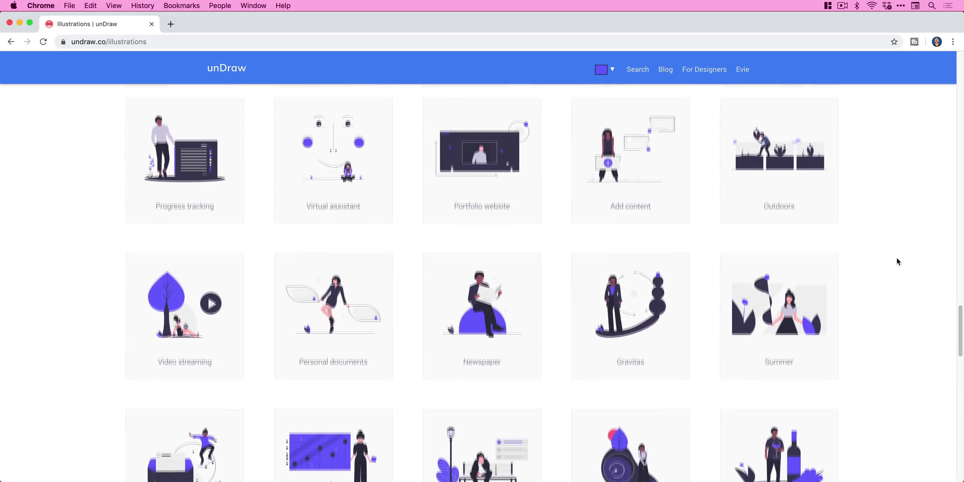
scroll(897, 261, "up", 3)
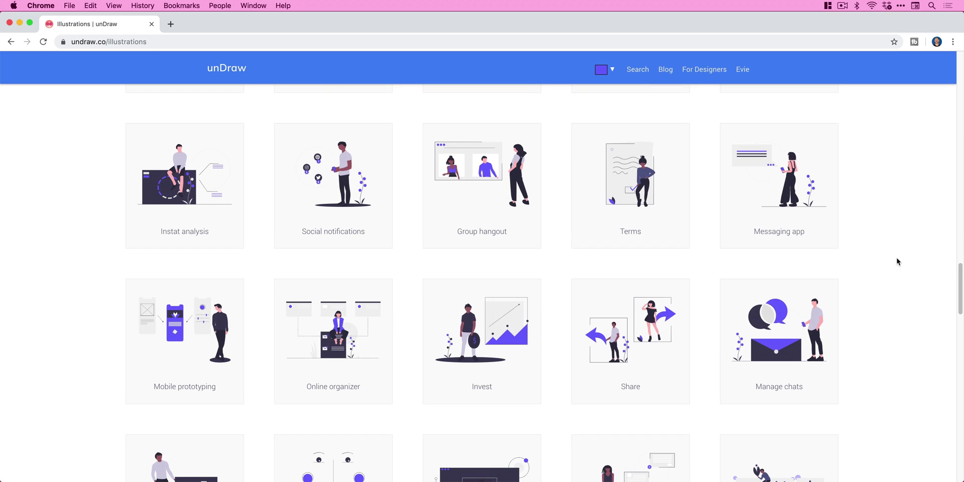
Step: Quick Look undraw_review_fkgn.svg in the Tutorial folder, leaving Finder in front of XD
key("super+Tab")
key("super+Tab")
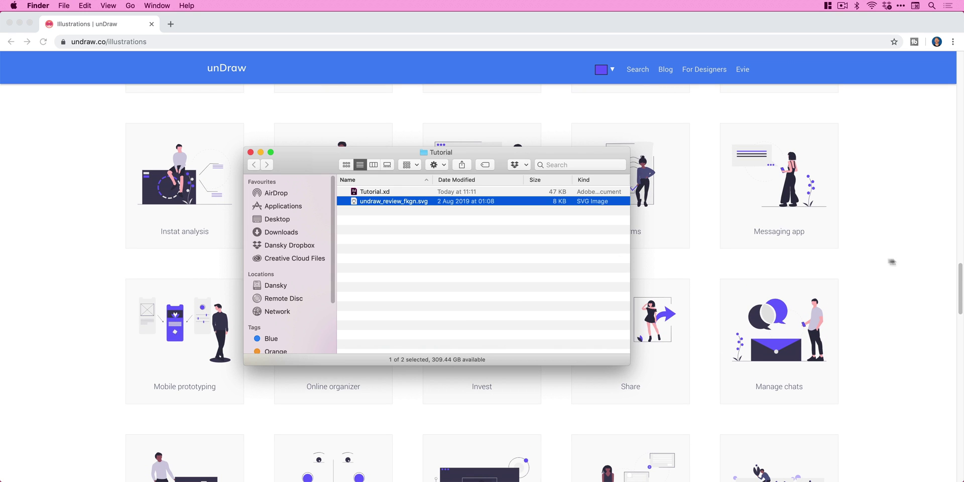
key("space")
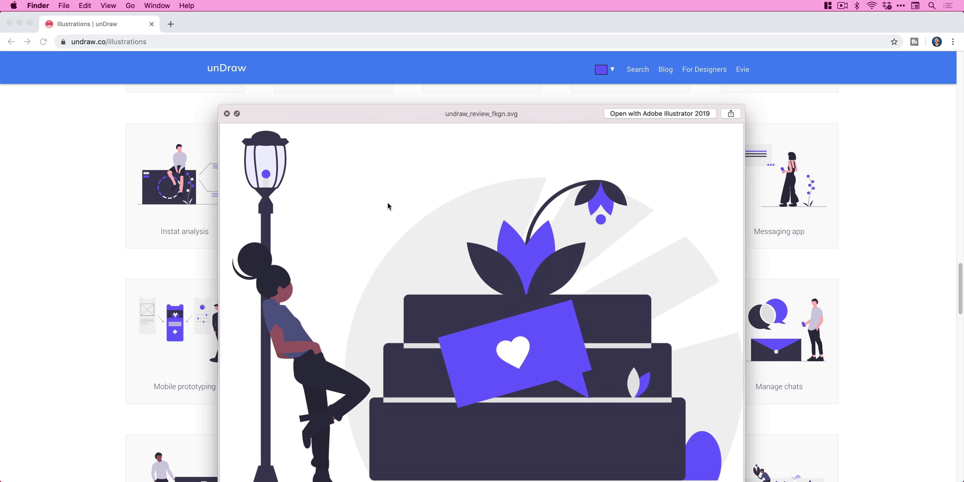
key("space")
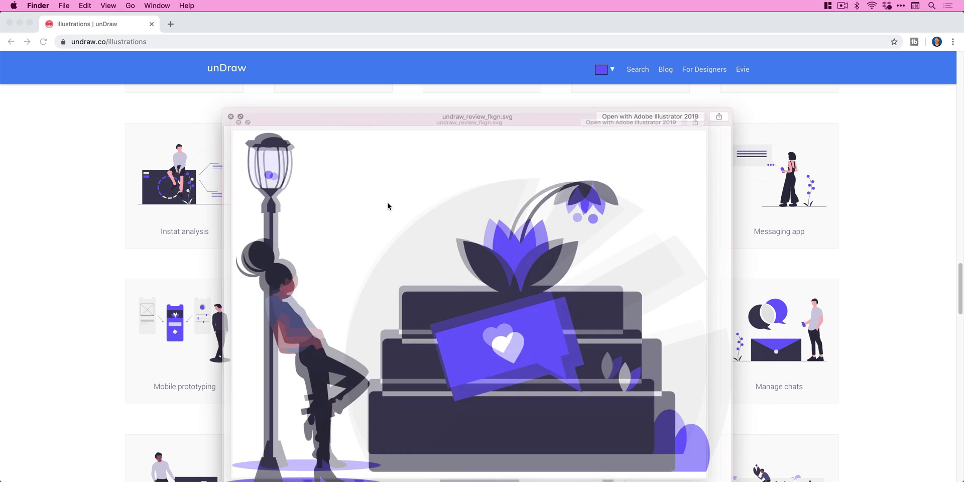
key("super+Tab")
key("Tab")
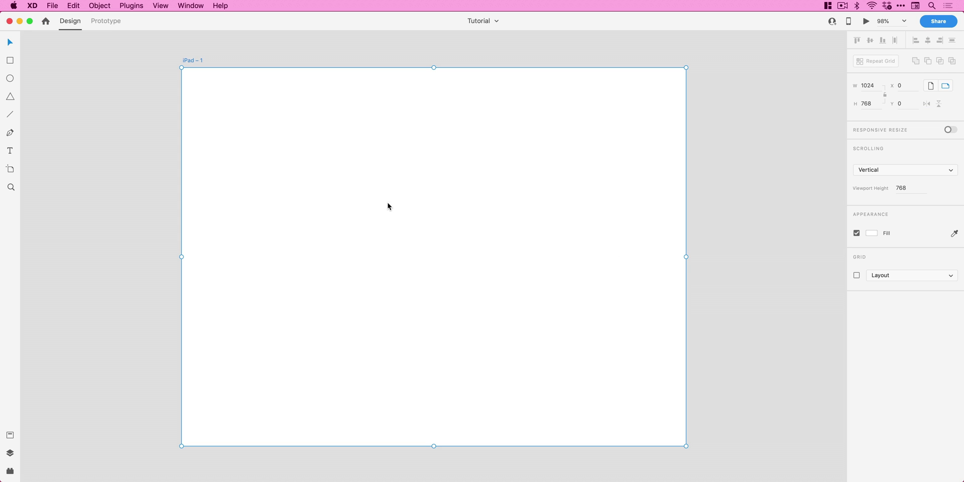
key("super+Tab")
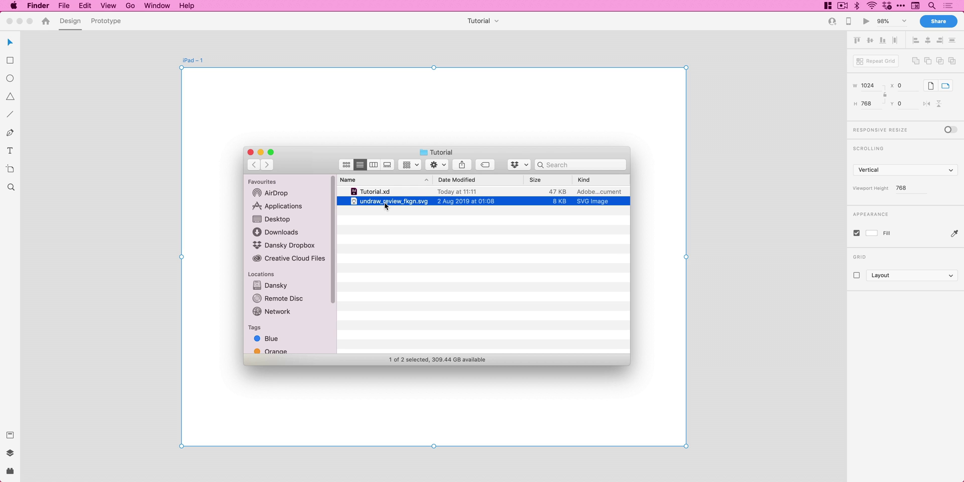
Step: Drop undraw_review_fkgn.svg onto the iPad artboard, shrink it to about 696 wide and centre it
left_click_drag(416, 128, 418, 121)
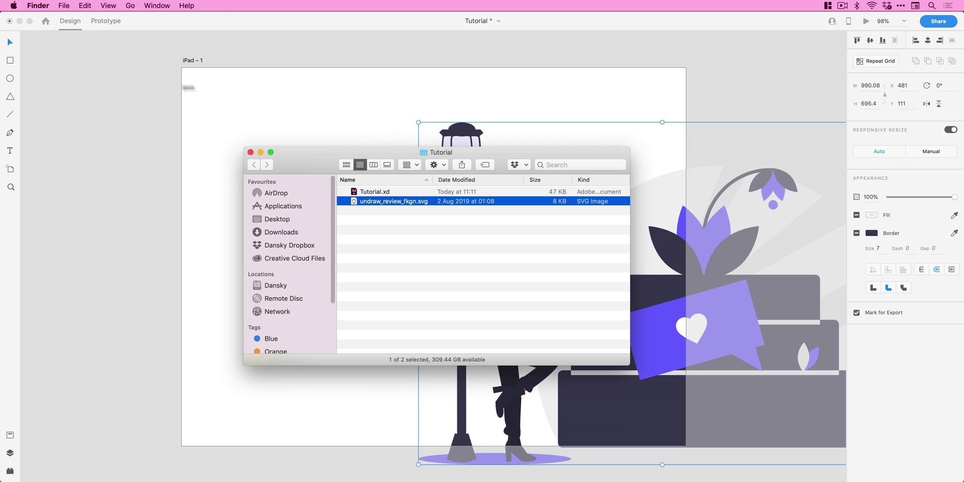
left_click(129, 96)
left_click(57, 8)
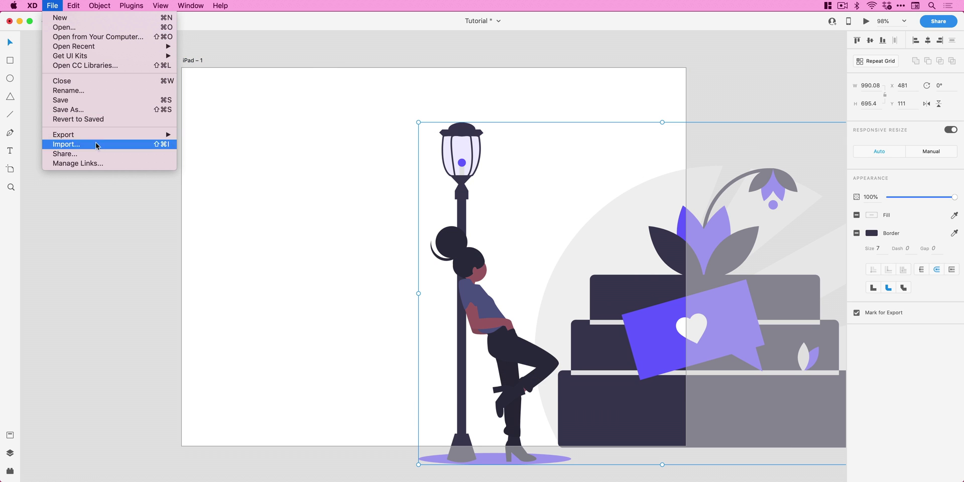
left_click(107, 173)
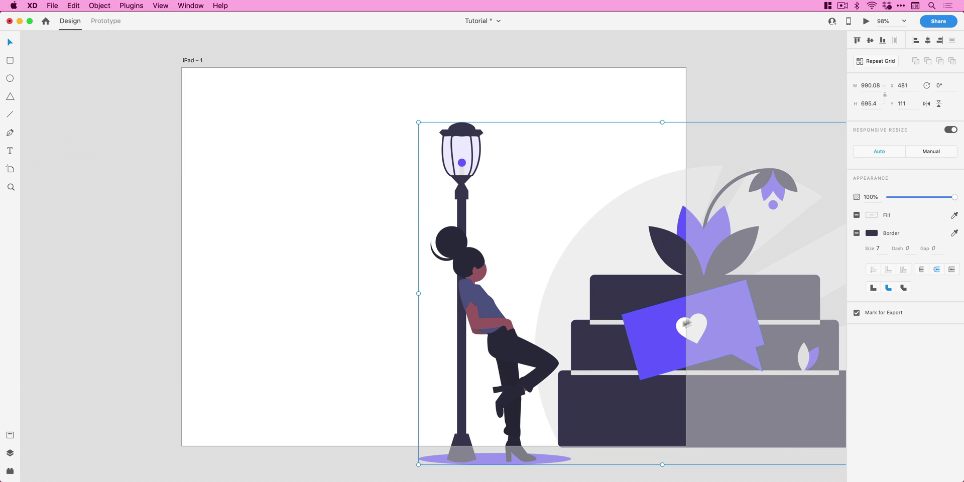
left_click_drag(663, 332, 431, 280)
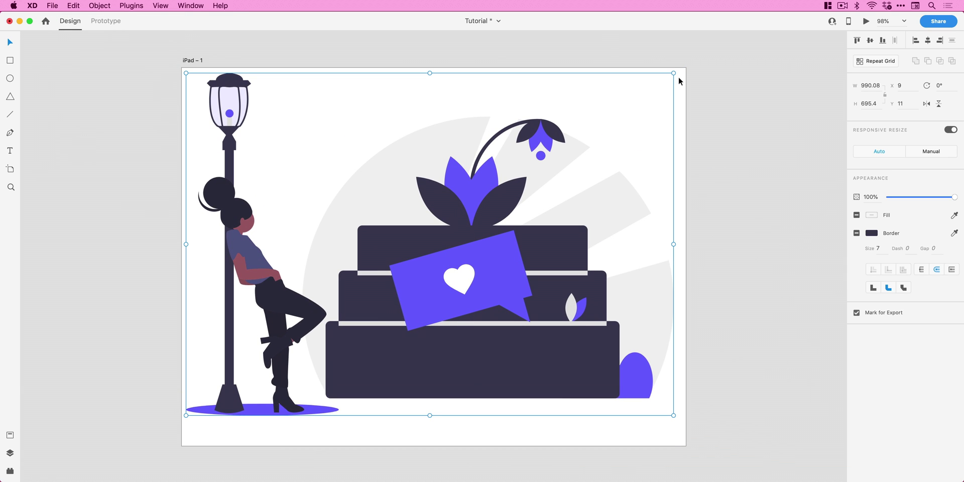
left_click_drag(674, 73, 537, 173)
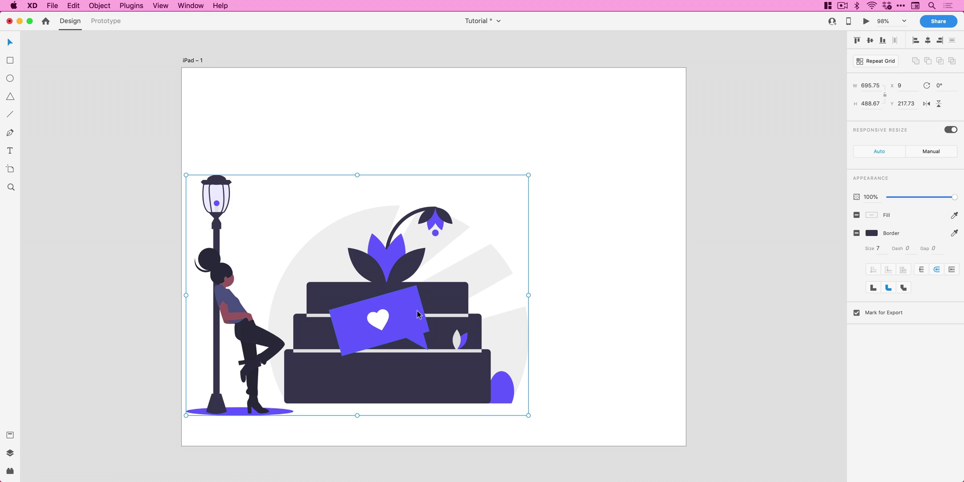
left_click_drag(418, 316, 482, 263)
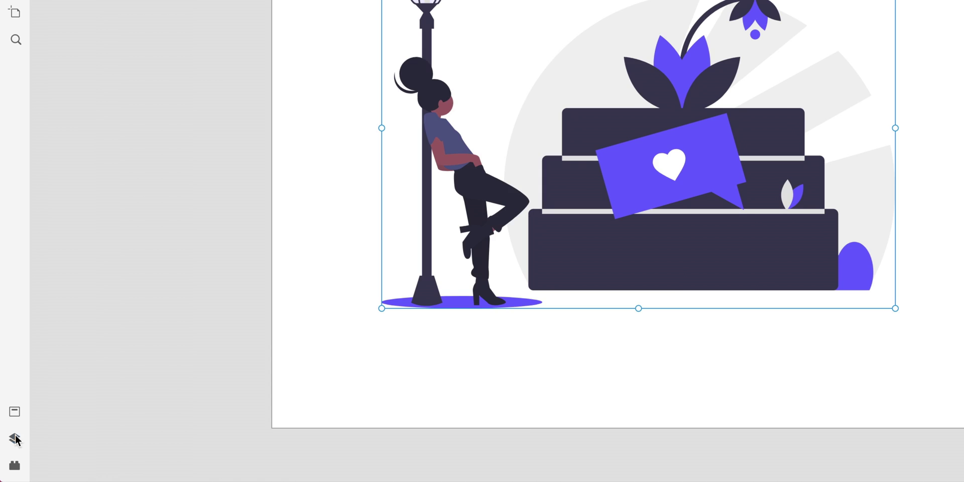
Step: Show a narrower Layers panel and expand the illustration group to inspect its parts
left_click(15, 439)
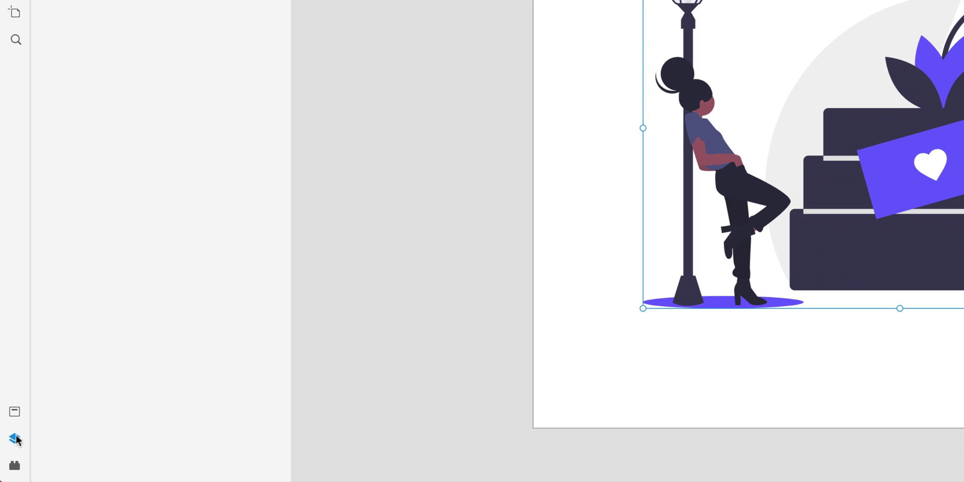
left_click_drag(290, 176, 226, 177)
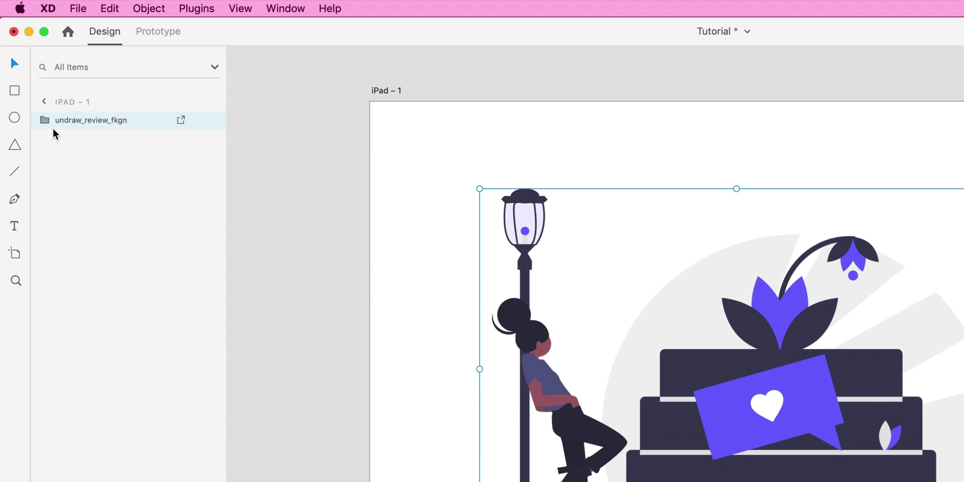
left_click(44, 120)
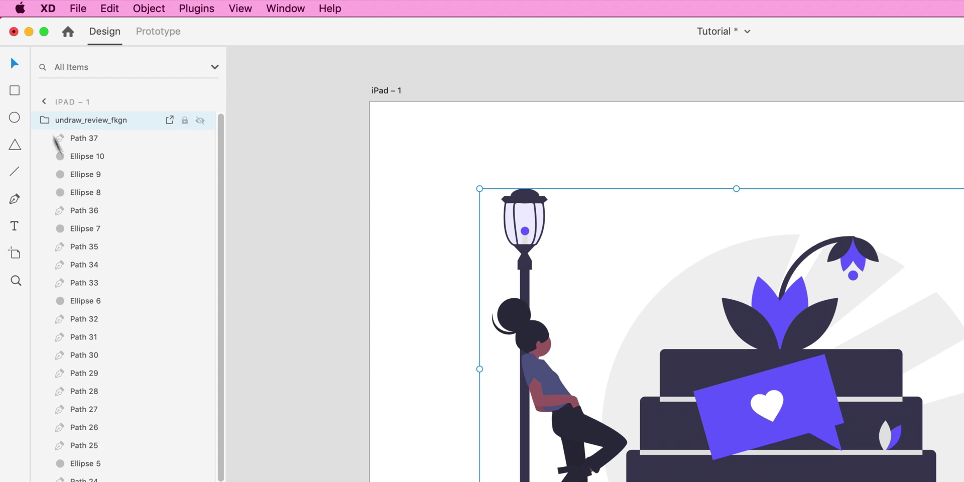
scroll(118, 269, "down", 10)
scroll(119, 269, "up", 10)
Step: Ungroup the review illustration into separate shapes and select the stacked block shape
left_click(157, 7)
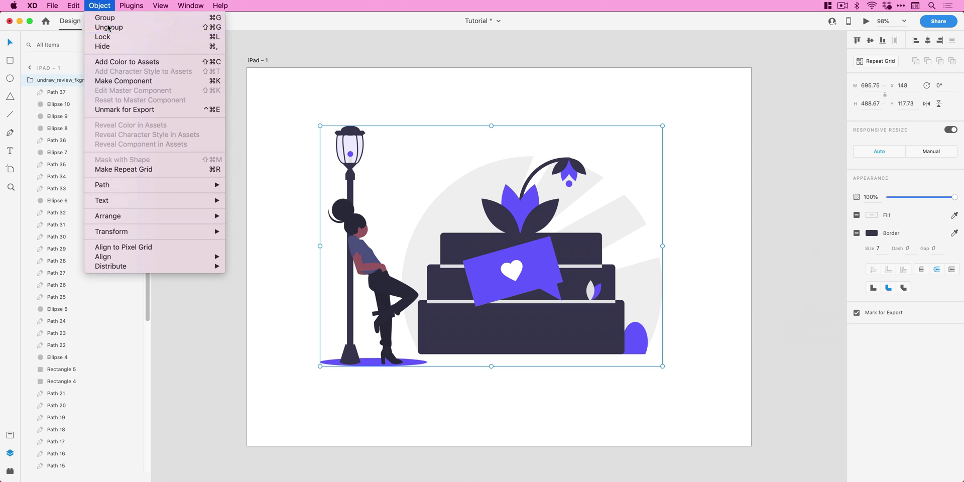
left_click(161, 40)
right_click(628, 309)
left_click(441, 239)
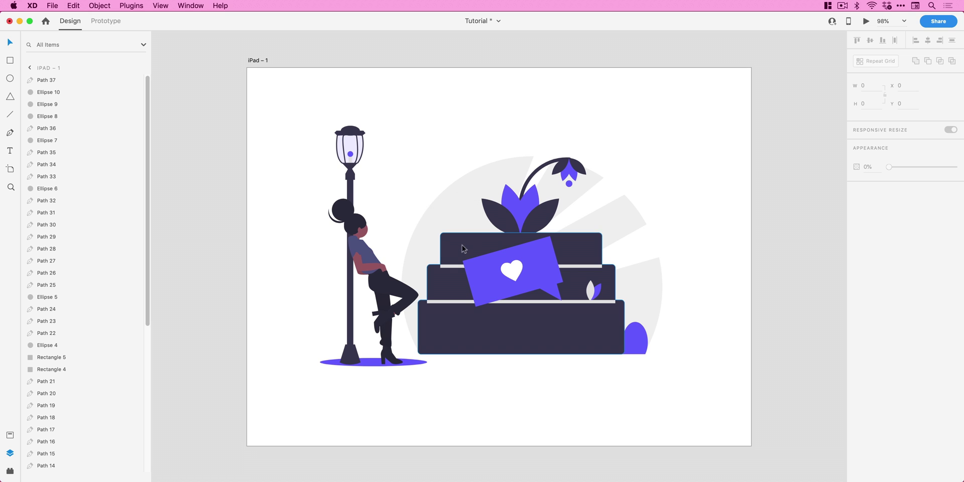
left_click(464, 245)
right_click(464, 244)
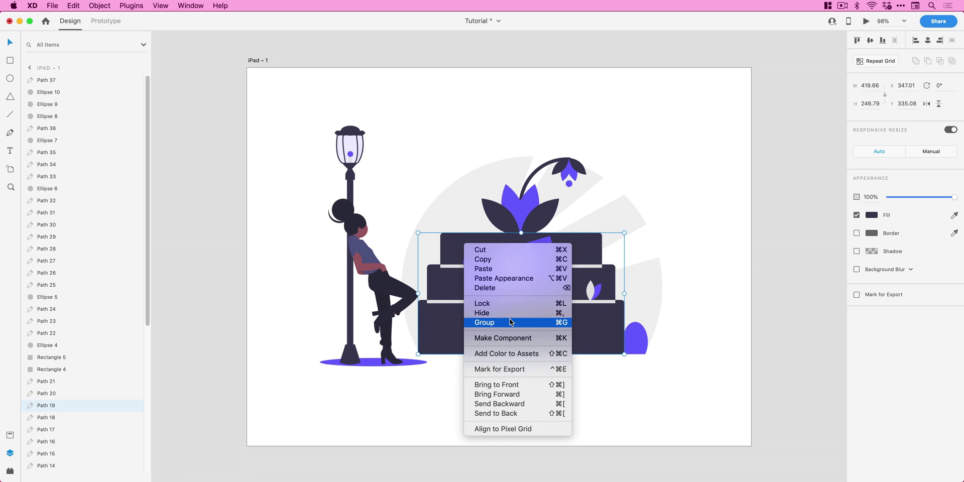
left_click(190, 239)
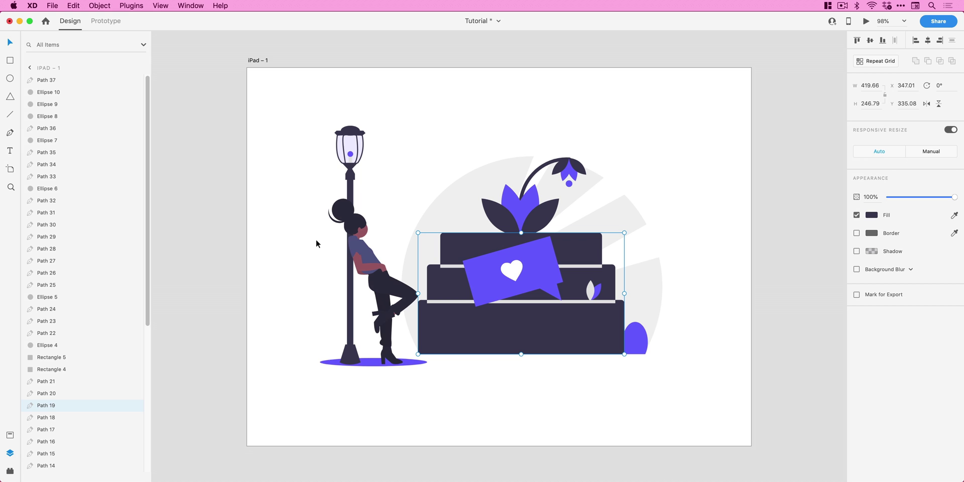
Step: Zoom in on the lamp and select its pieces, undoing the stray neck and collar moves
scroll(354, 159, "up", 5)
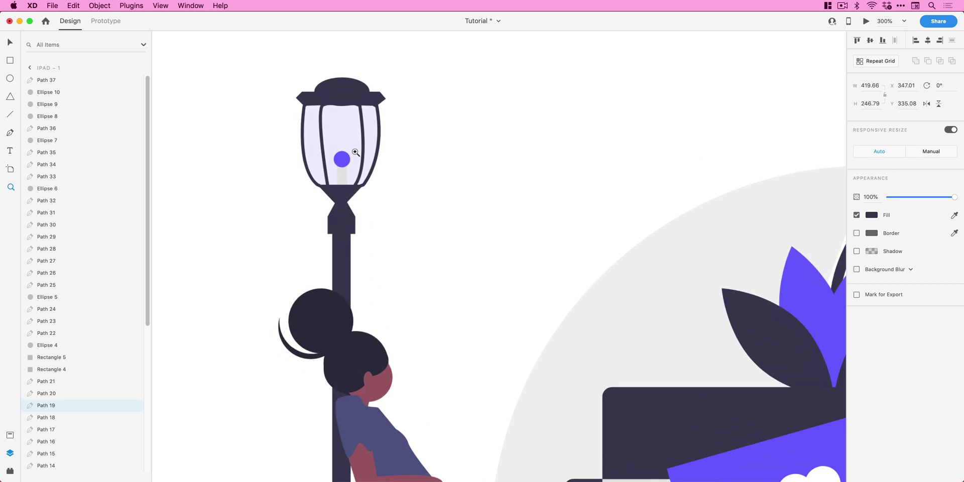
left_click(340, 61)
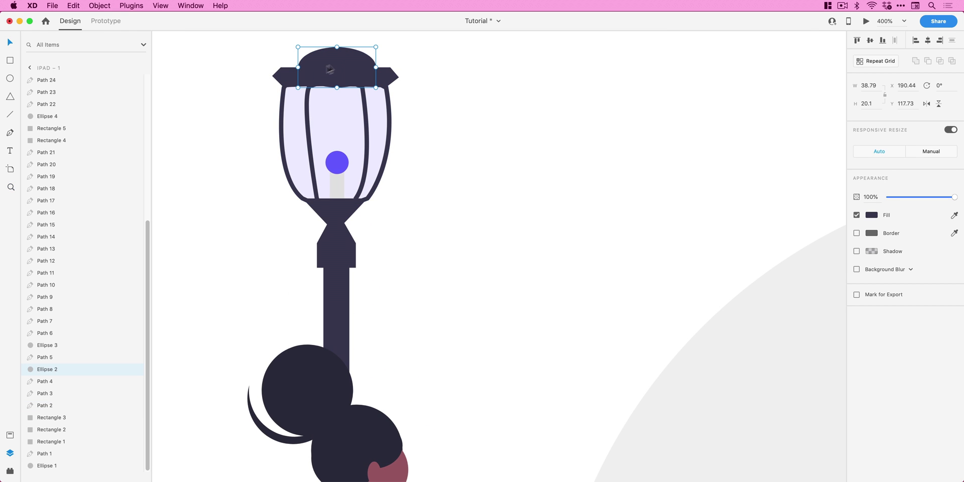
left_click(288, 78)
left_click_drag(287, 77, 224, 98)
left_click_drag(338, 215, 468, 235)
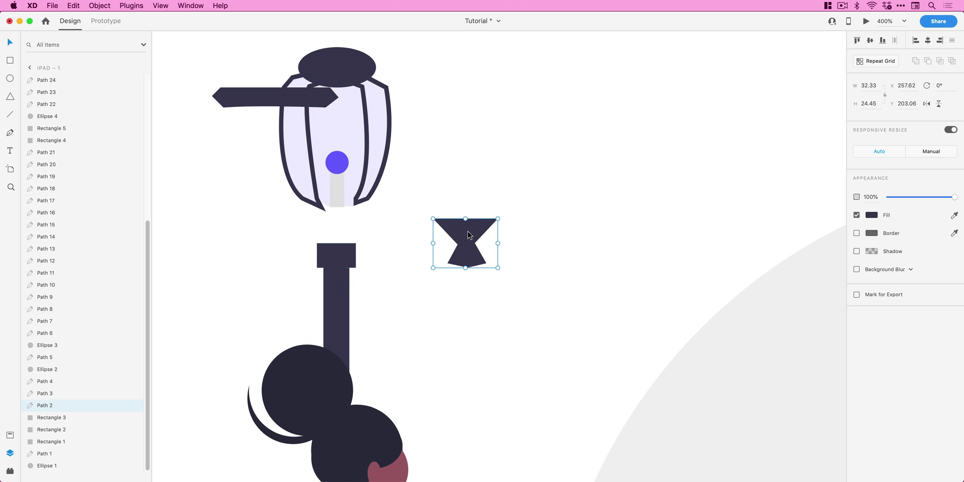
left_click_drag(352, 253, 263, 253)
key("super+z")
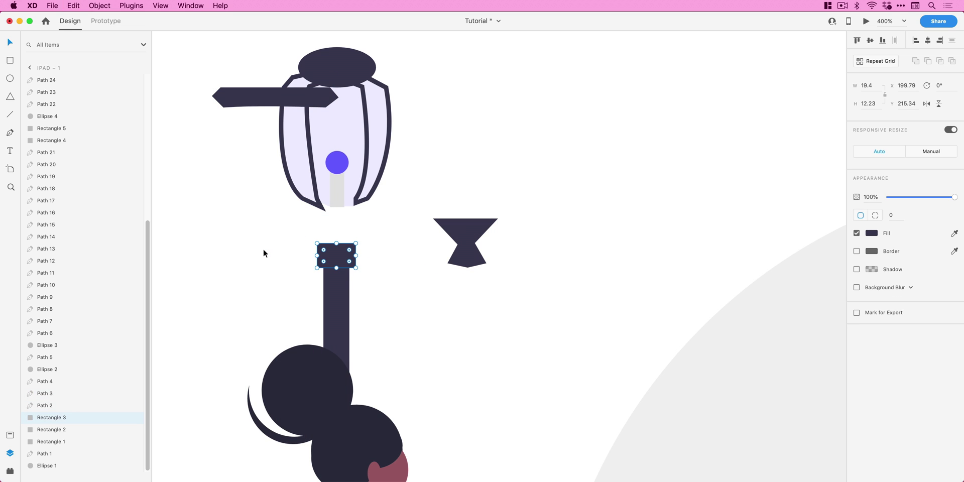
key("super+z")
key("super+z")
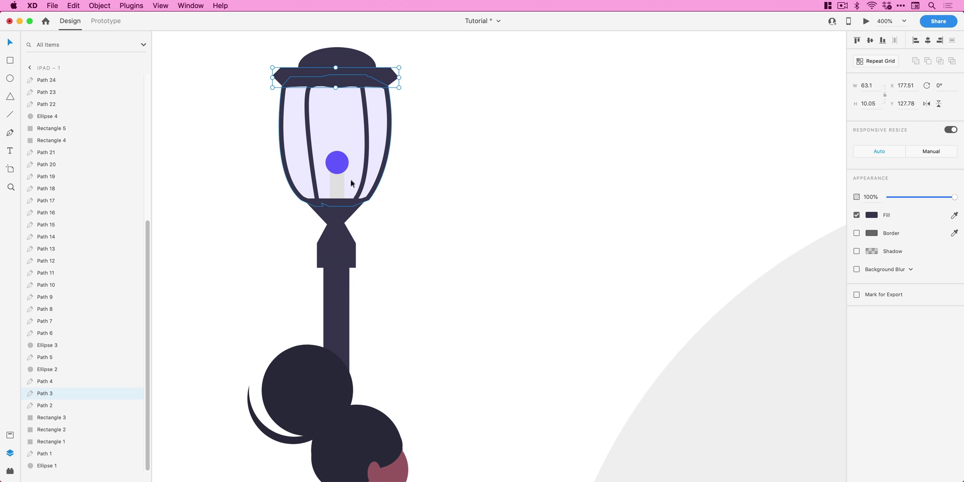
Step: Union the lamp's dome, cap band, neck, collar and pole into a 63.1 × 462.6 shape
left_click(342, 52)
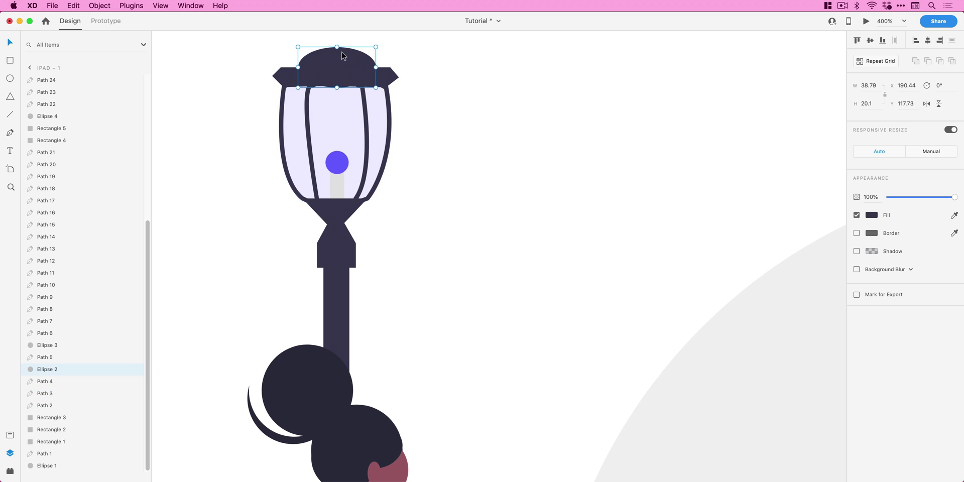
left_click(386, 78, "shift")
left_click(345, 243, "shift")
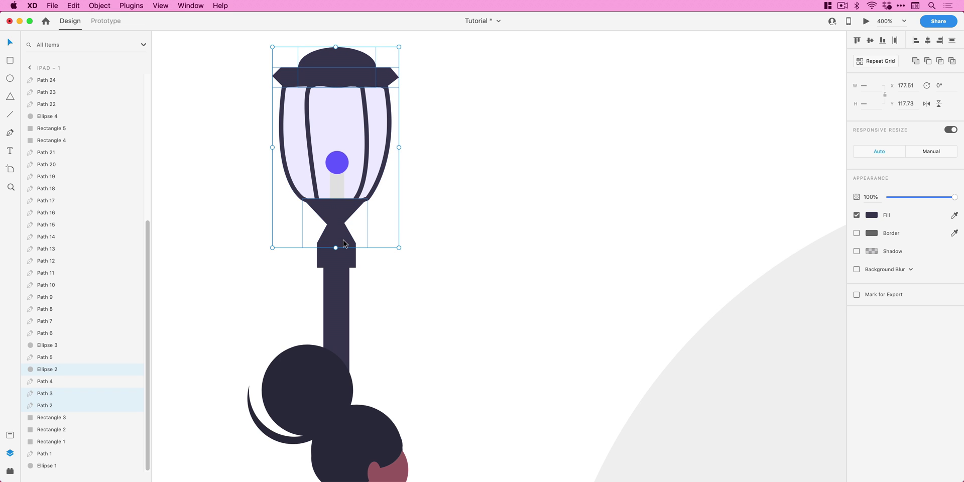
left_click(347, 265, "shift")
left_click(340, 289, "shift")
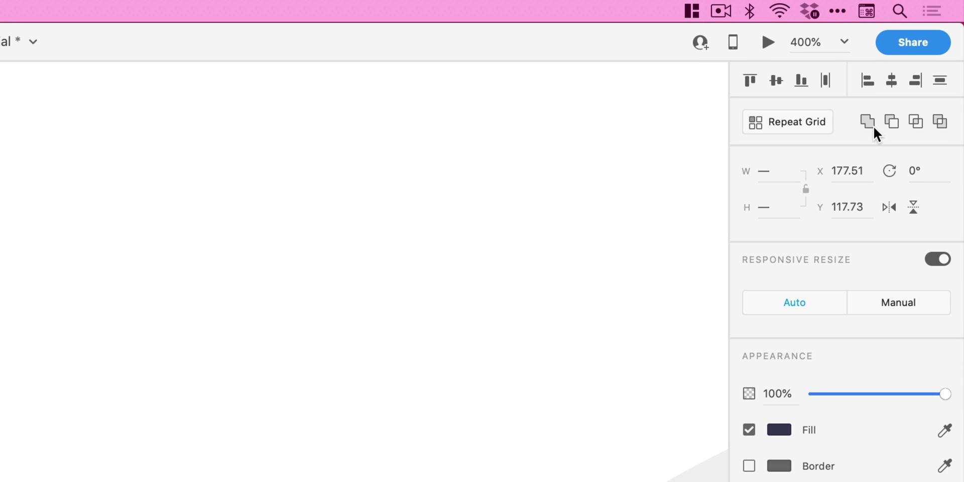
left_click(867, 121)
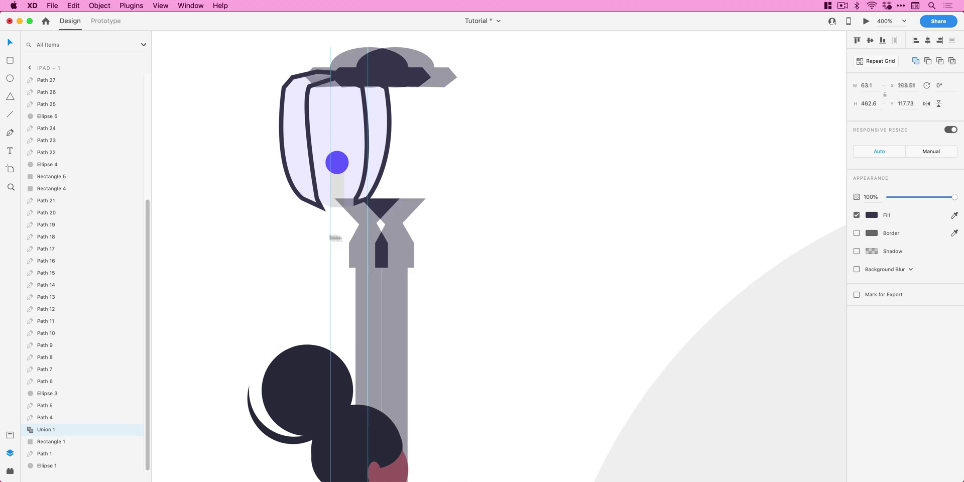
key("super+minus")
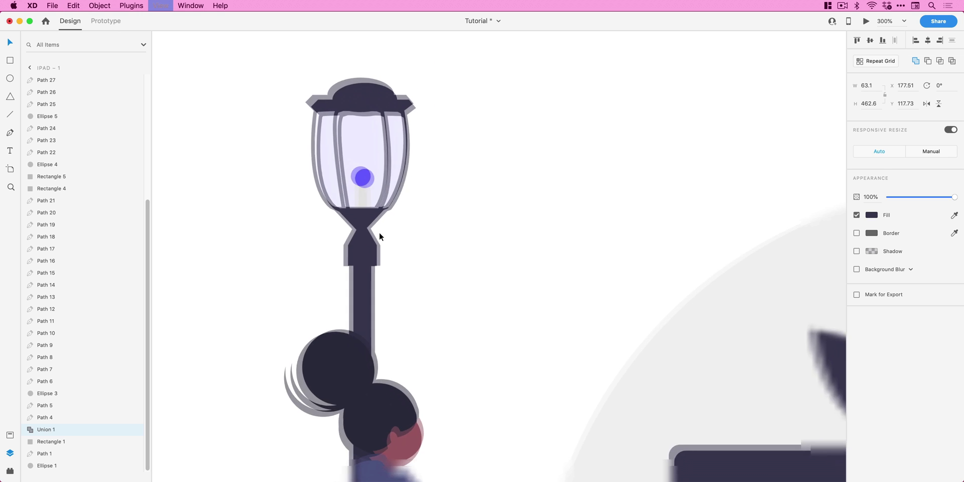
key("super+minus")
key("super+minus")
key("super+minus")
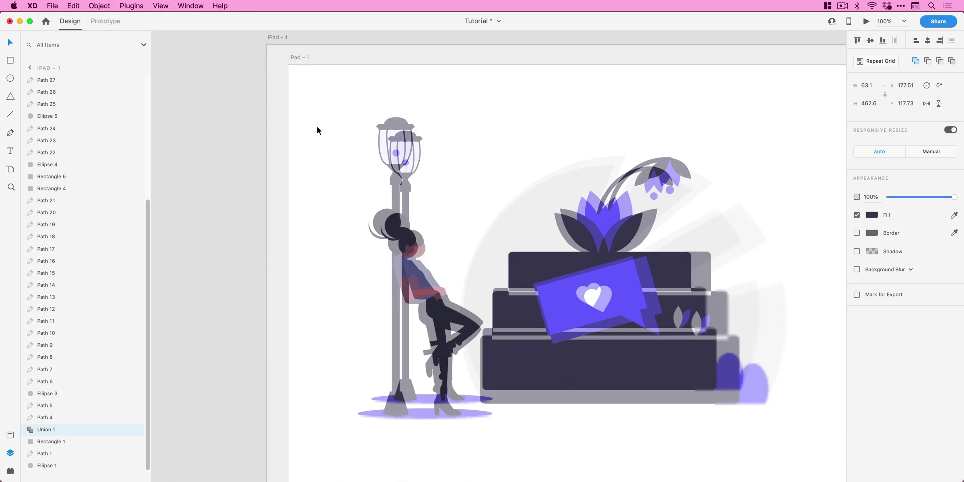
Step: Group all the lamp post pieces and name the 63.1 × 485.34 group Lampost
left_click_drag(345, 111, 430, 194)
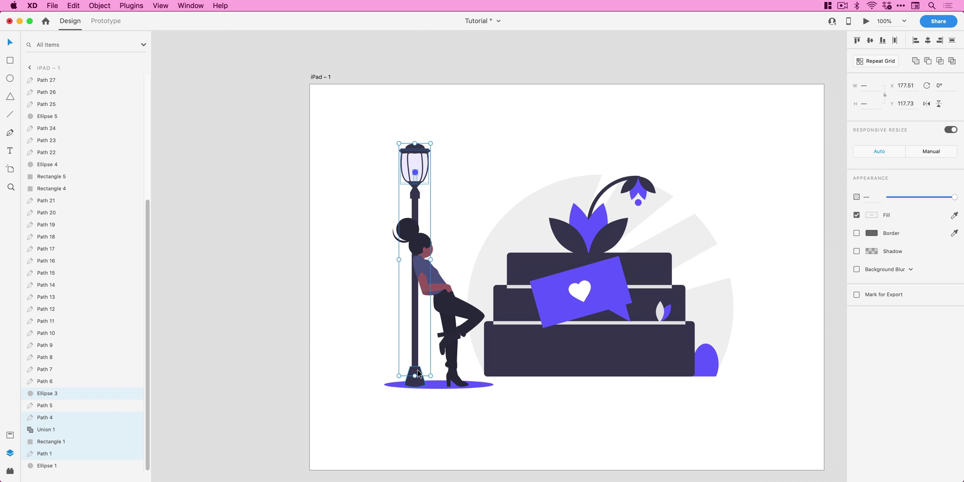
left_click_drag(418, 372, 368, 376)
key("super+z")
right_click(417, 370)
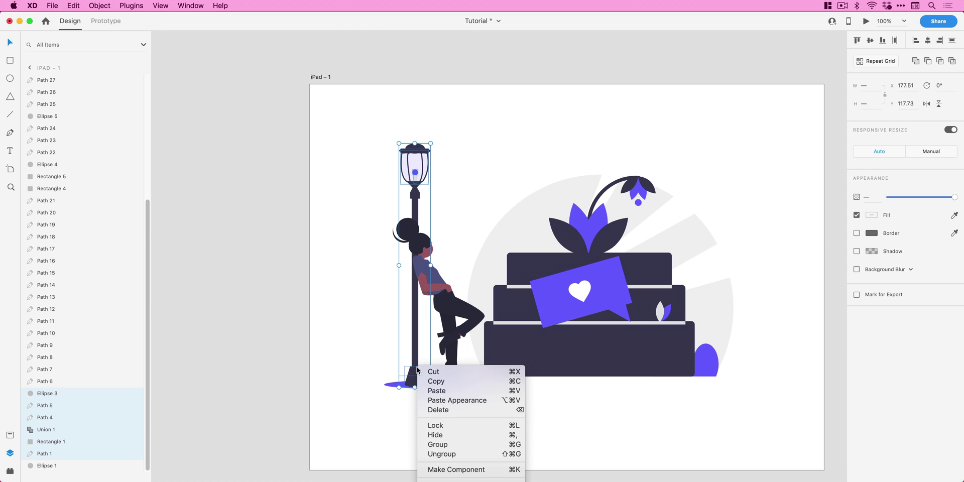
left_click(452, 444)
double_click(48, 454)
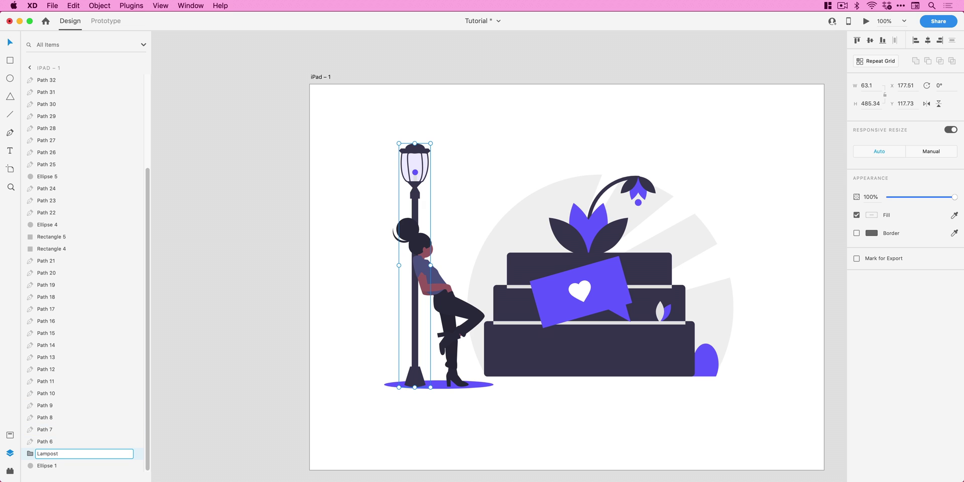
key("Return")
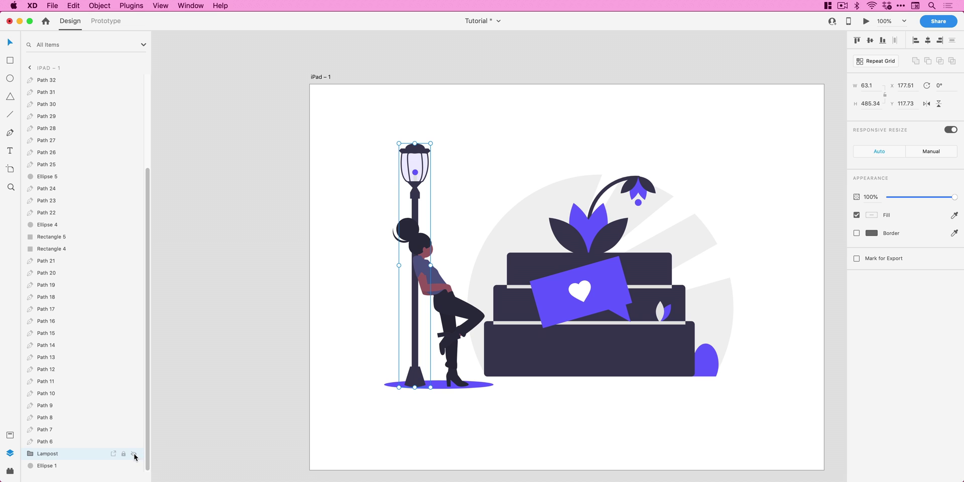
Step: Hide Lampost and group the woman's shapes, without shadow and background, as Subject
left_click(134, 454)
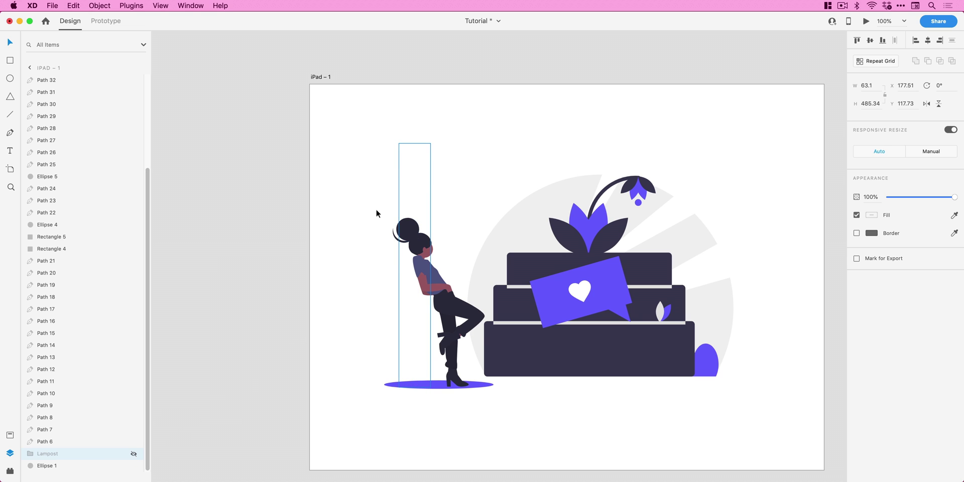
left_click_drag(375, 209, 477, 393)
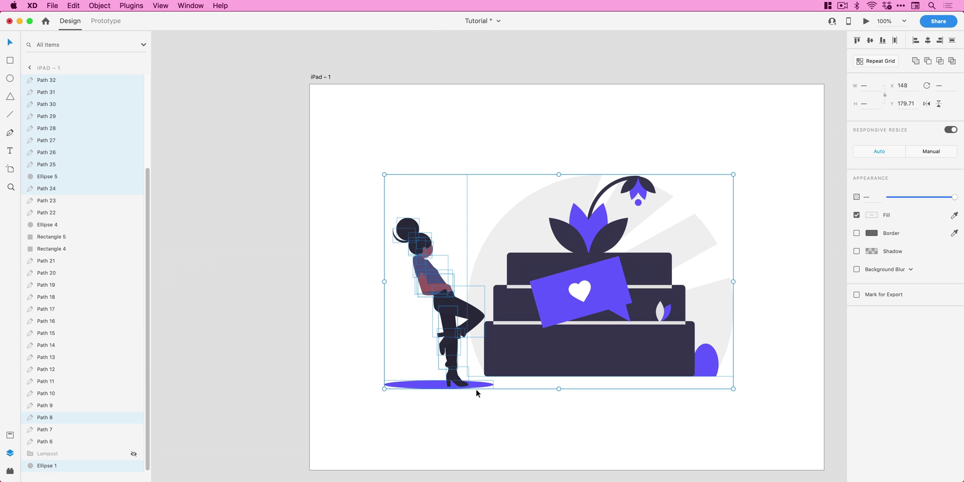
left_click(418, 387, "shift")
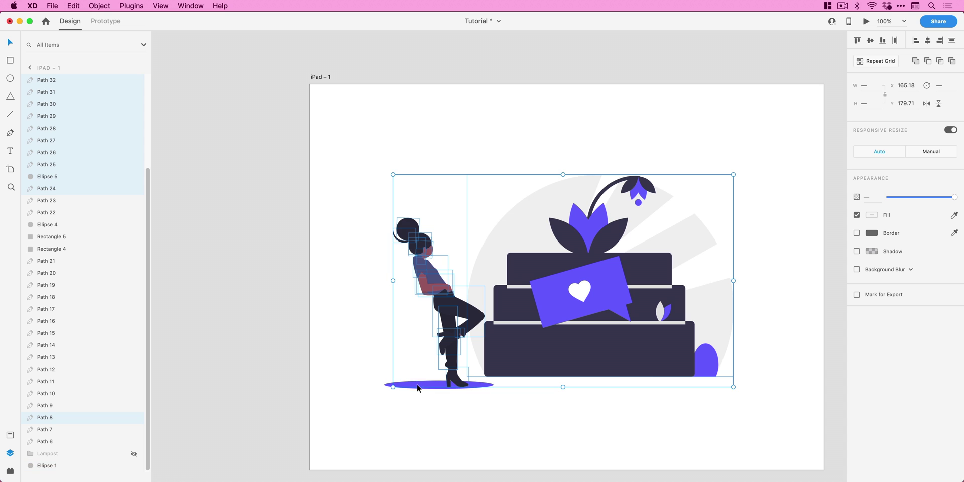
left_click(495, 255, "shift")
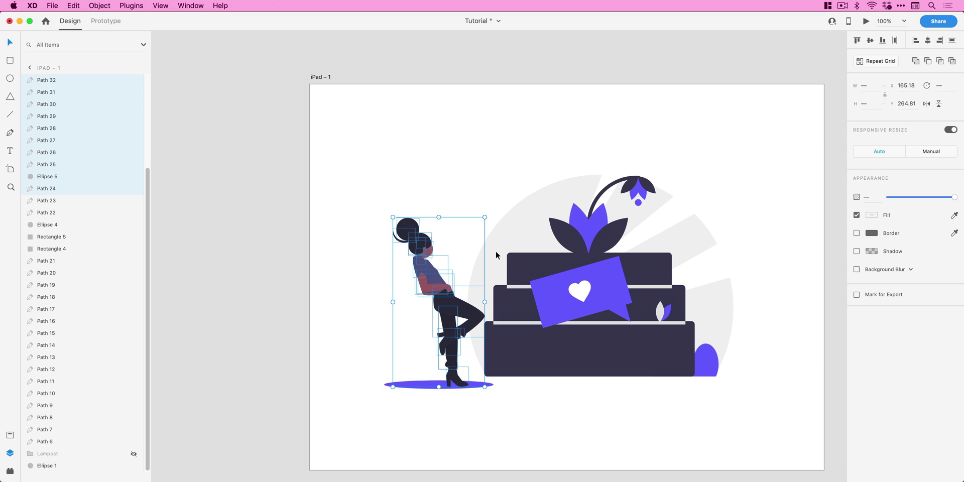
right_click(441, 314)
left_click(468, 392)
double_click(45, 81)
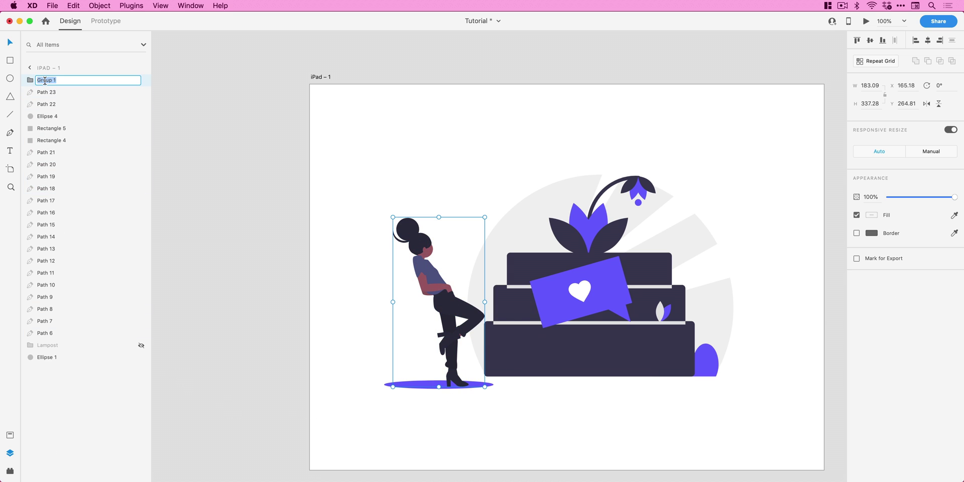
type("Subject")
key("Return")
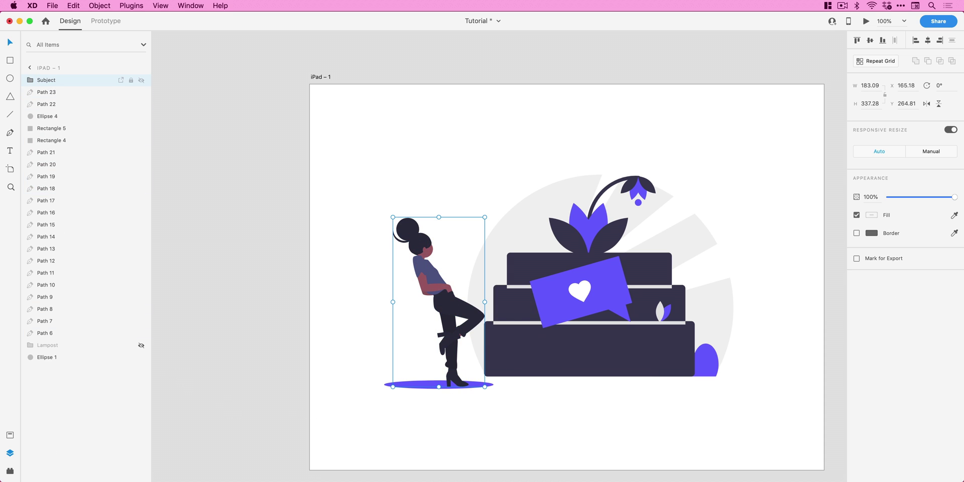
Step: Rename the purple ellipse under the woman to Shadow
left_click(414, 383)
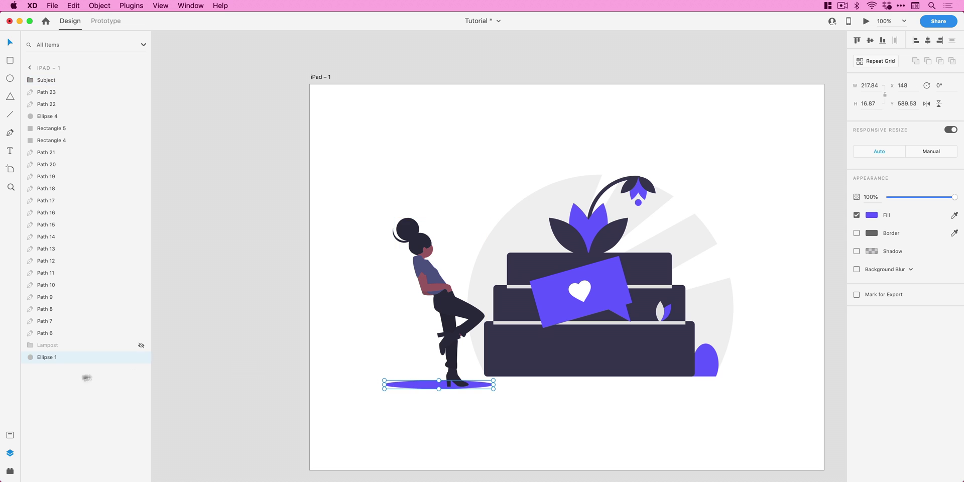
double_click(47, 357)
type("Shadow")
key("Return")
Step: Group the purple speech bubble and white heart as Chat Box
left_click(615, 307)
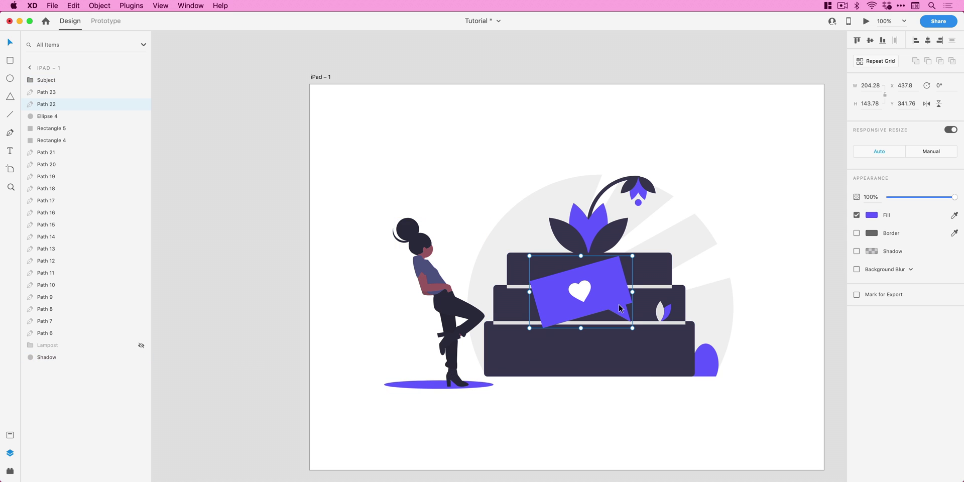
left_click(586, 298, "shift")
key("super+g")
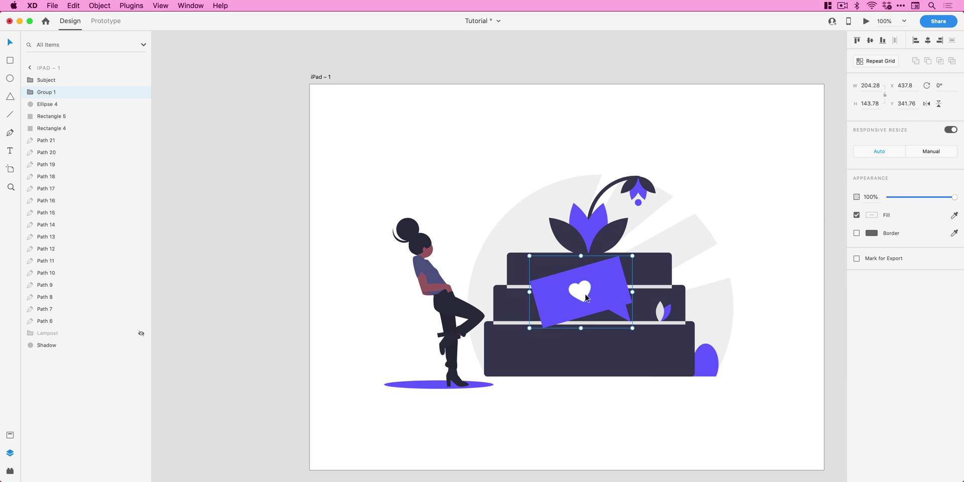
double_click(47, 92)
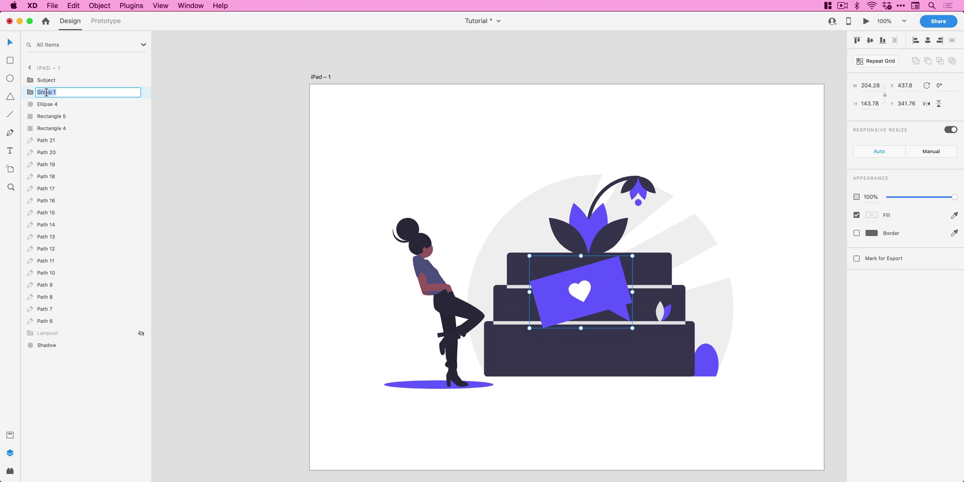
type("Chat Box")
key("Return")
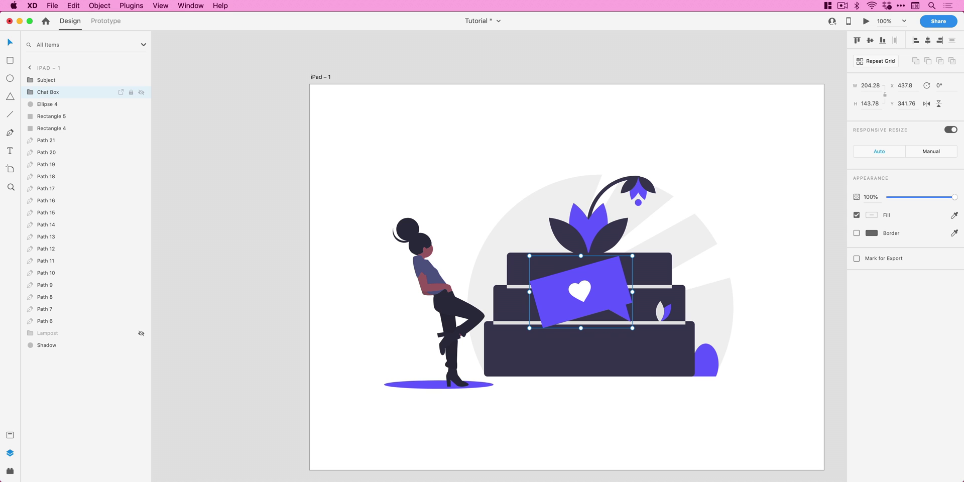
Step: Rename the large grey background shape to Grey Thing
left_click(608, 233)
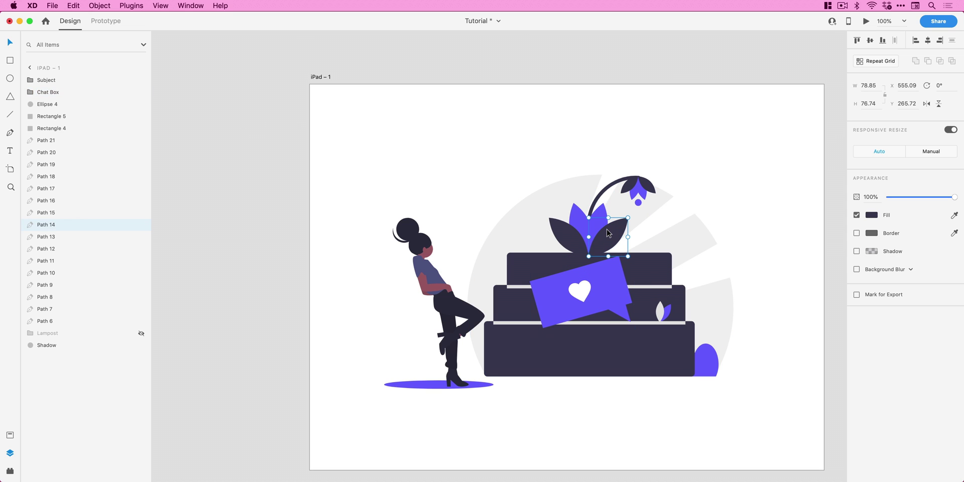
left_click(561, 191)
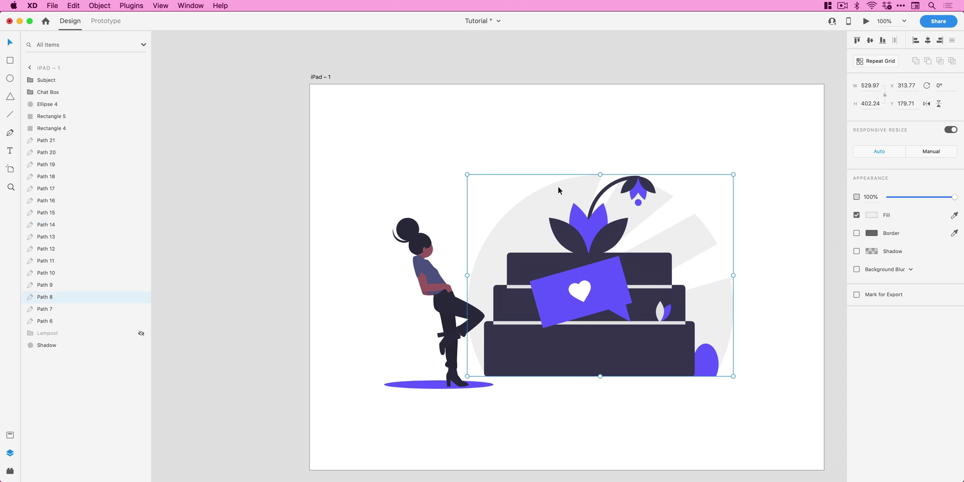
double_click(47, 297)
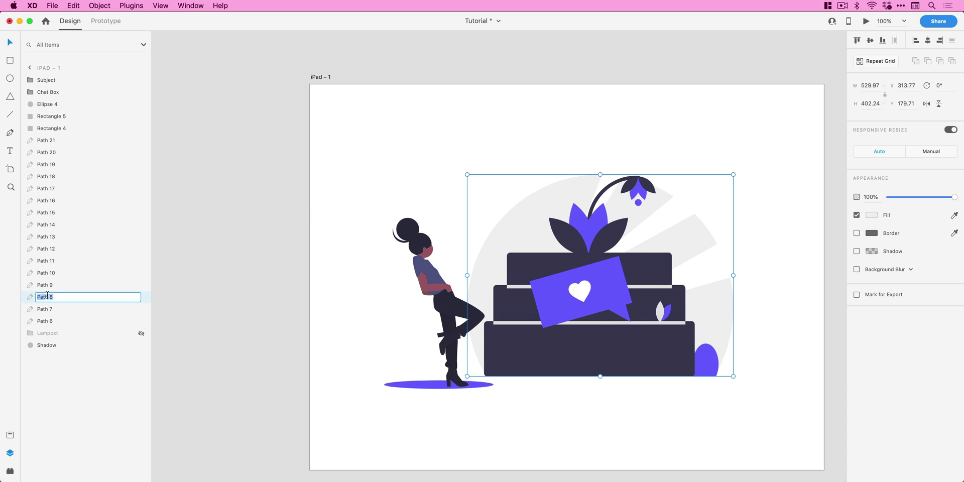
type("Grey Thing")
key("Return")
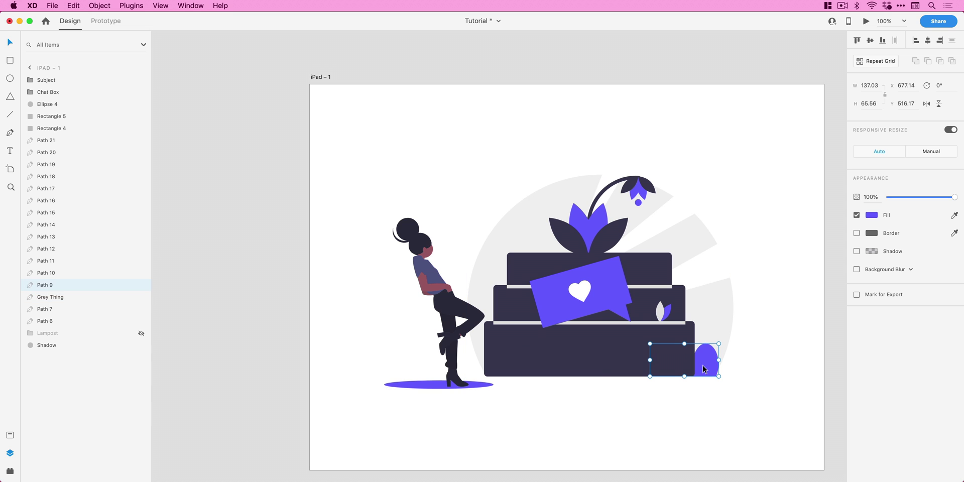
Step: Group the remaining scene shapes, excluding Chat Box and Grey Thing, as Everything Else
left_click_drag(768, 427, 514, 154)
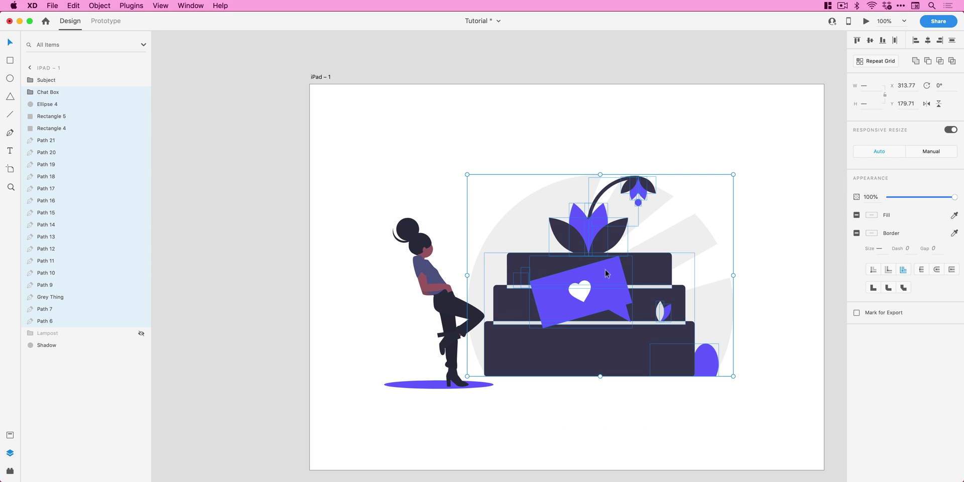
left_click(611, 304, "shift")
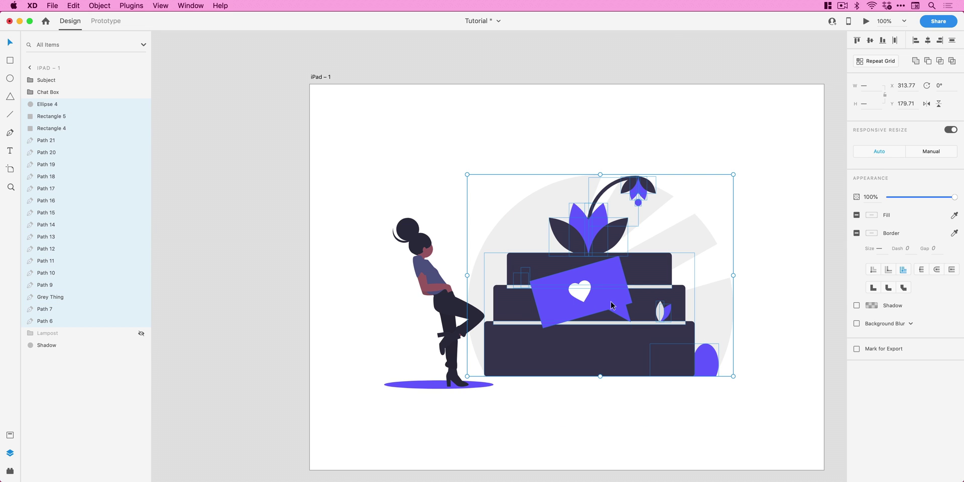
left_click(523, 226, "shift")
key("super+g")
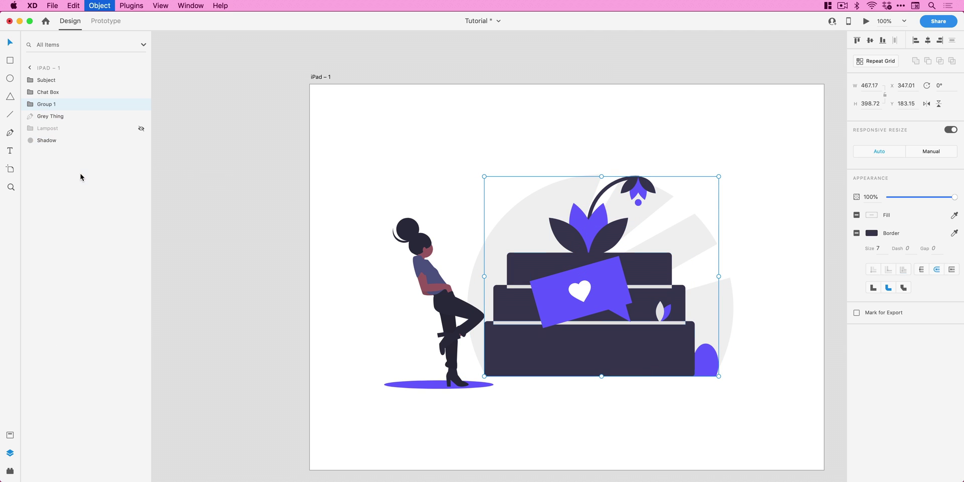
double_click(43, 105)
type("Everything E")
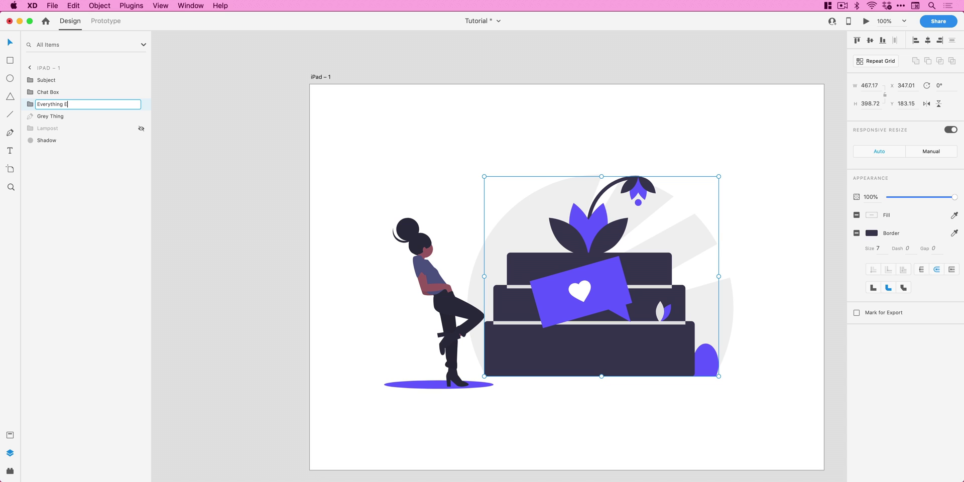
type("lse")
key("Return")
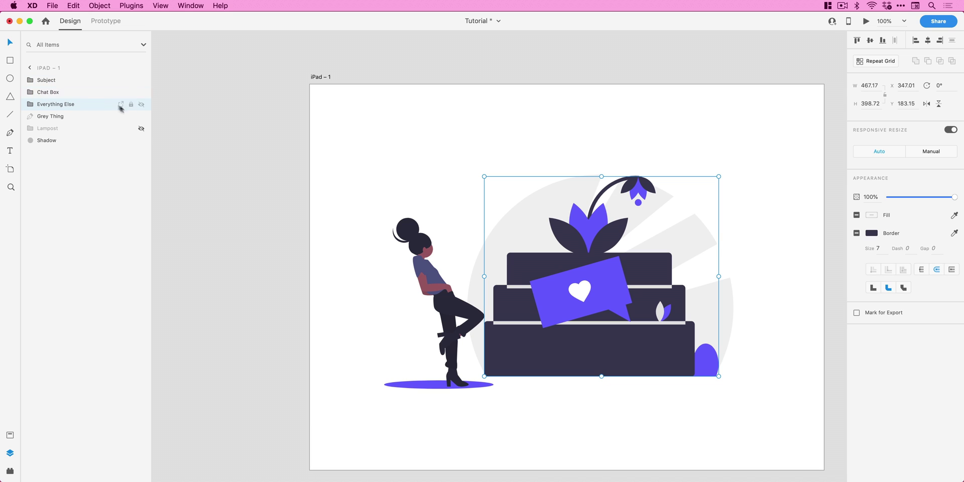
Step: Make the lamppost visible again and check the Grey Thing and Everything Else visibility
left_click(143, 129)
left_click(142, 117)
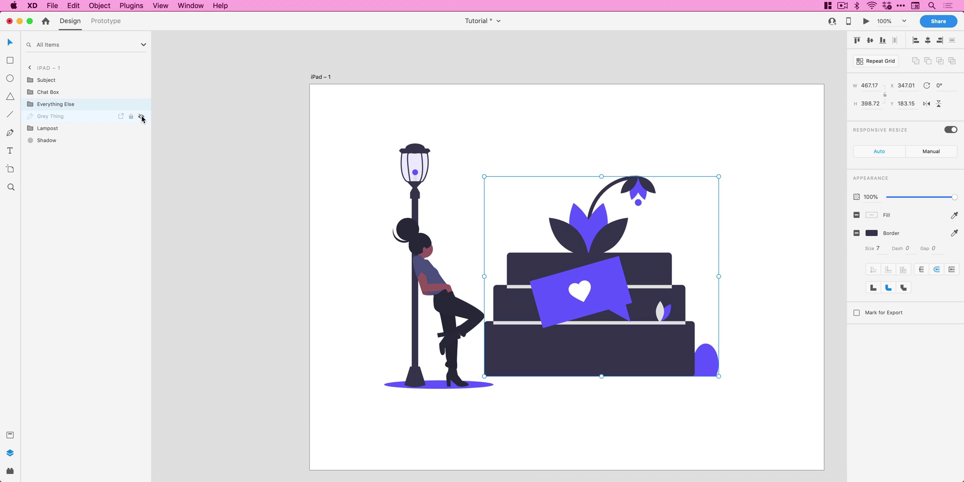
left_click(142, 105)
left_click(141, 104)
left_click(142, 117)
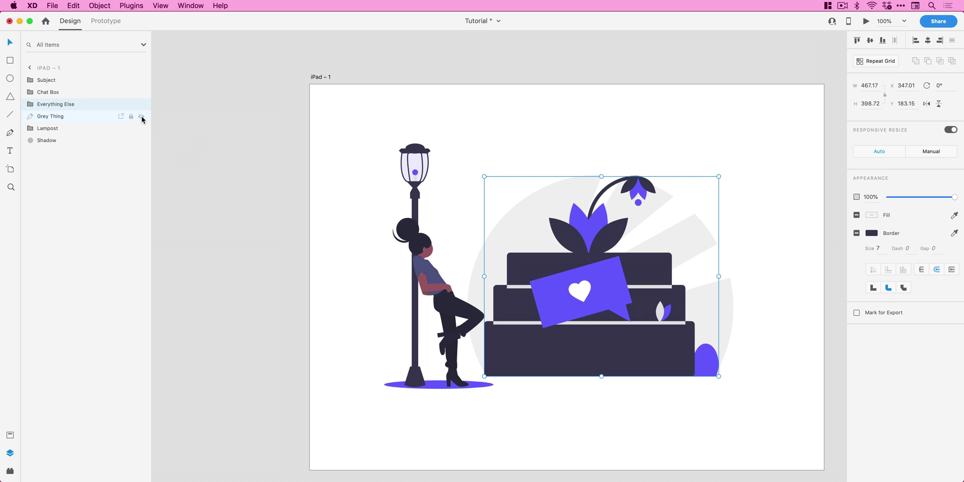
Step: Rename the artboard 1, duplicate it as 1 – 1, then select artboard 1 in Prototype mode
scroll(205, 154, "down", 1)
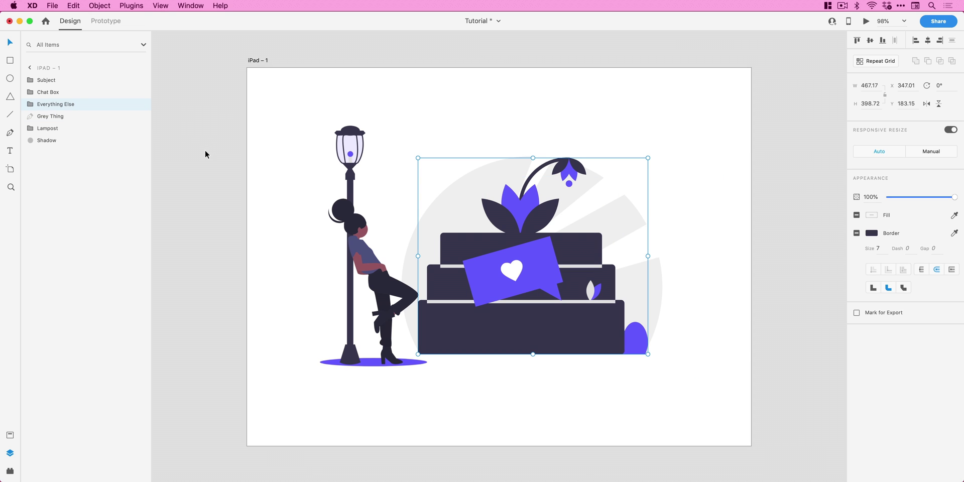
double_click(254, 60)
type("1")
key("Return")
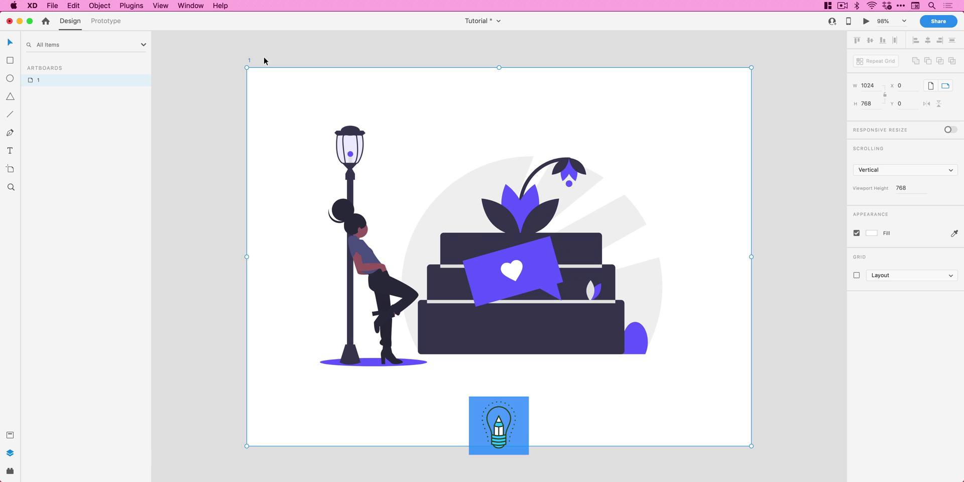
key("super+d")
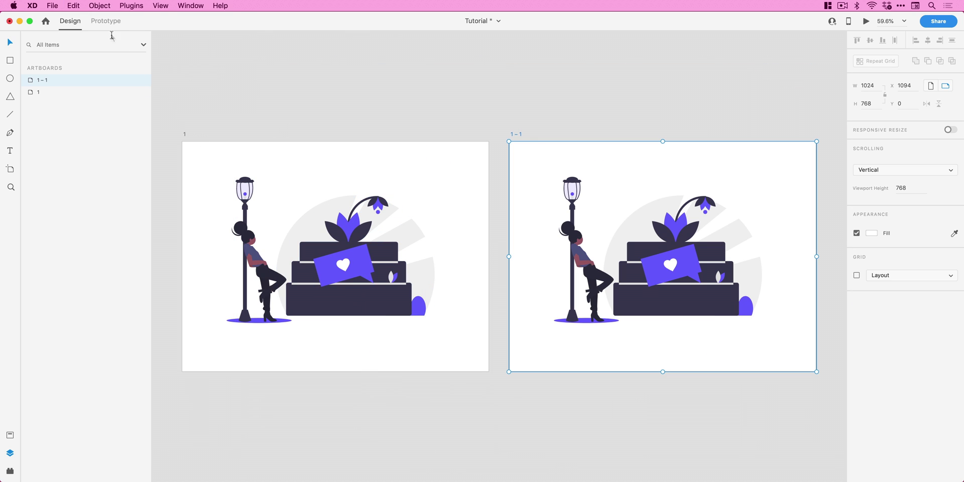
left_click(104, 21)
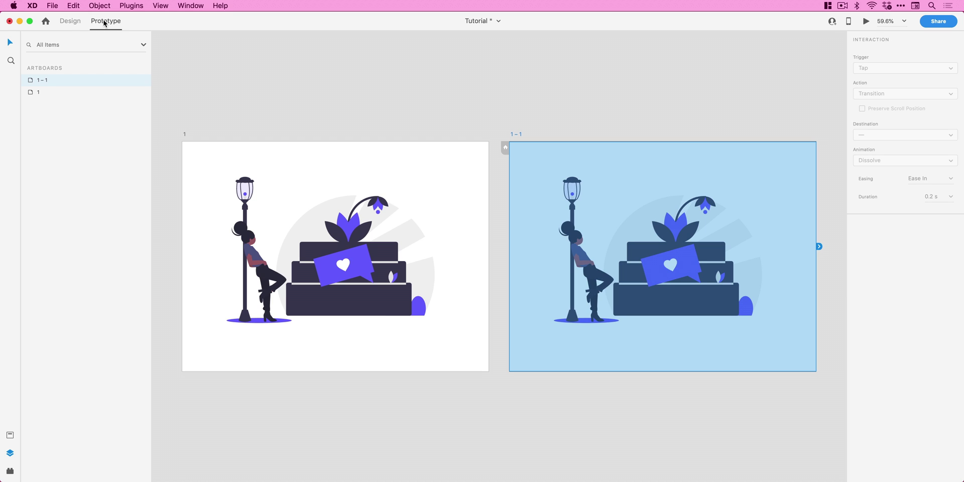
left_click(184, 135)
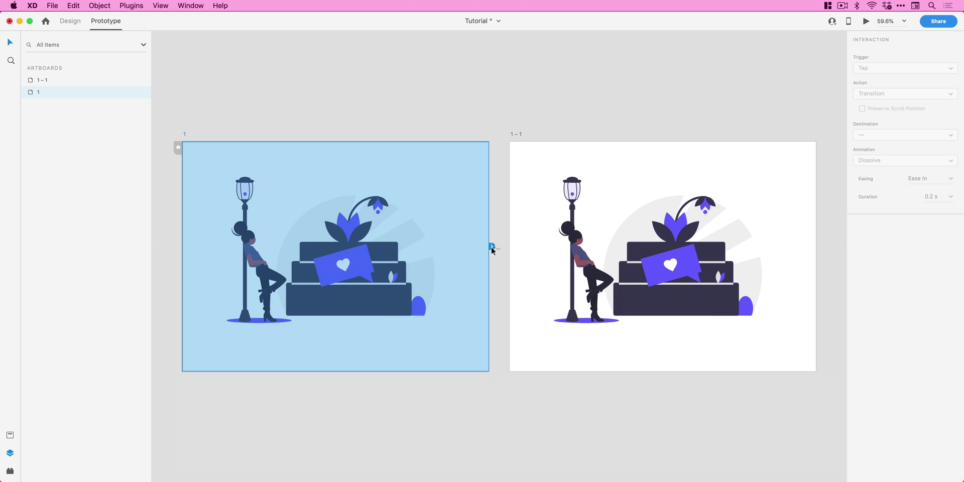
Step: Wire artboard 1 to 1 – 1 with a Tap Auto-Animate interaction, Ease In-Out, 0.6 s
left_click_drag(491, 246, 522, 247)
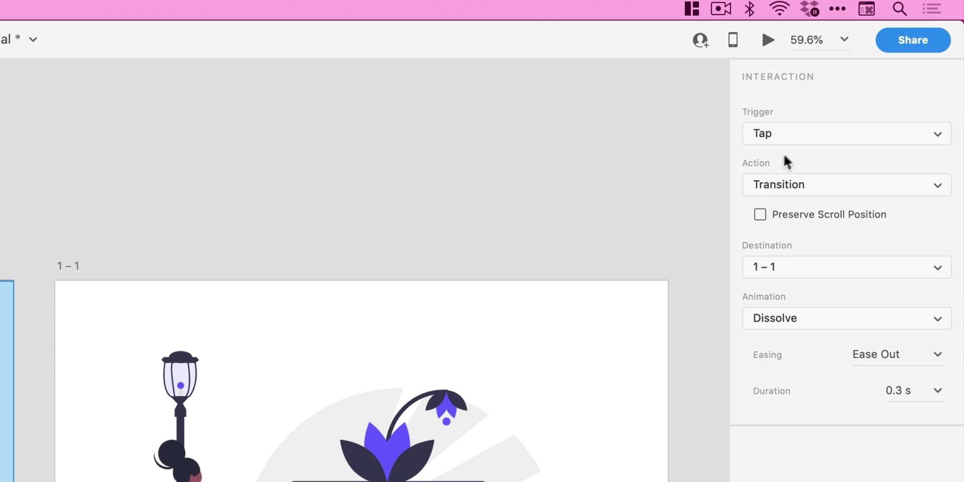
left_click(831, 182)
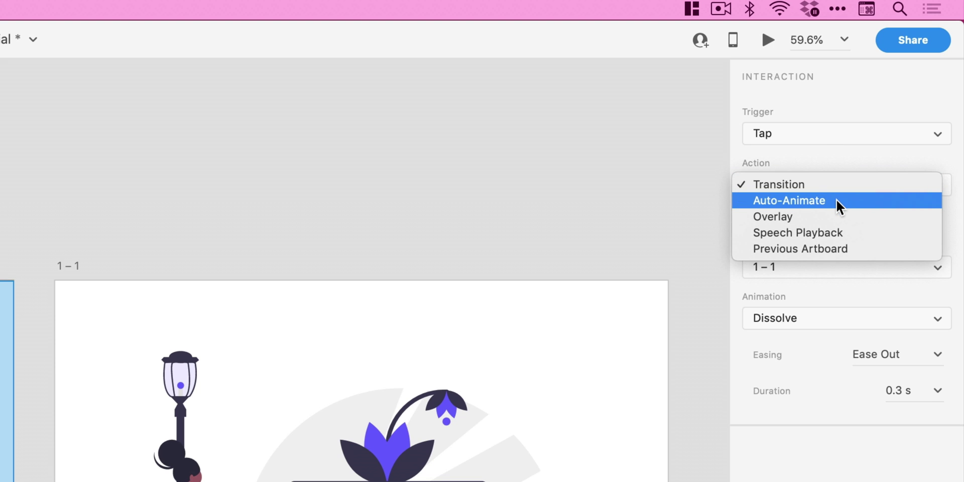
left_click(837, 201)
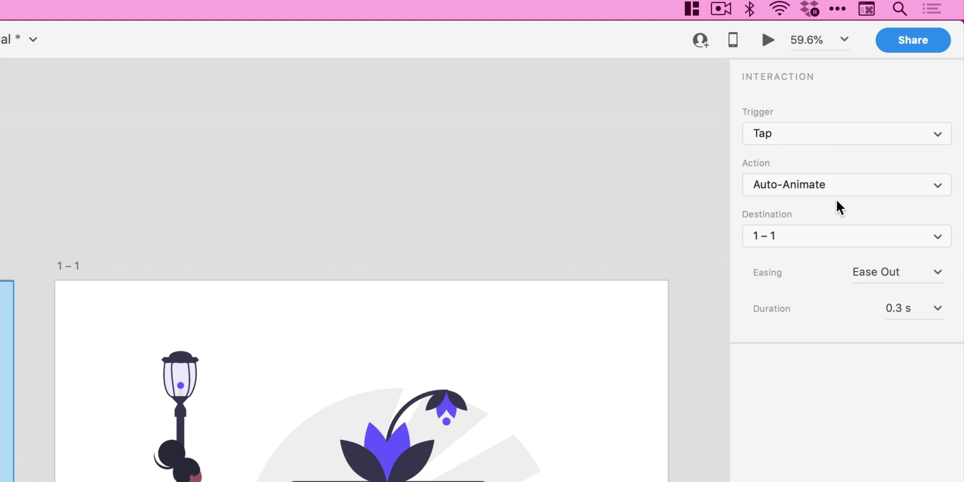
left_click(936, 272)
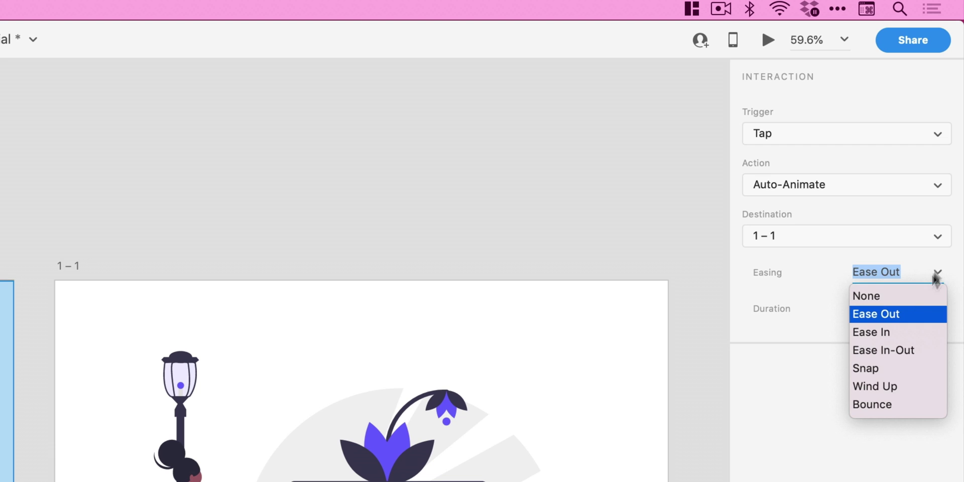
left_click(894, 350)
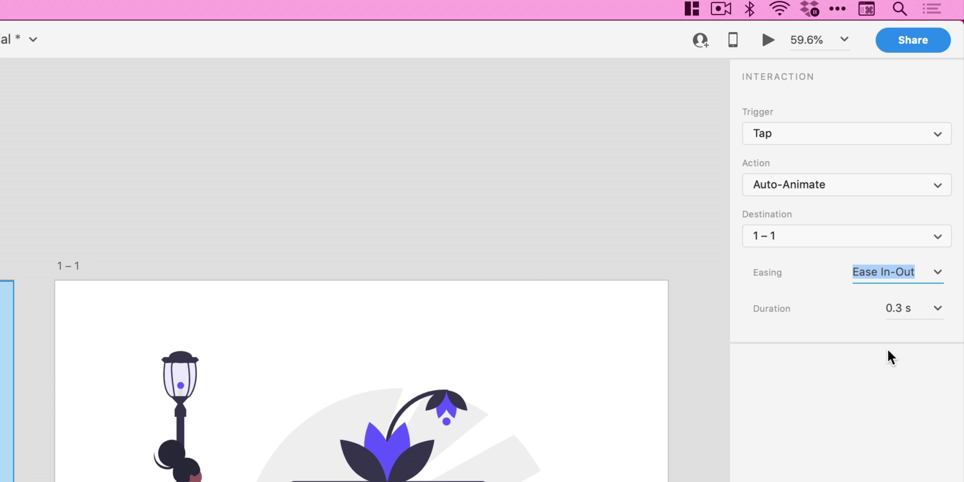
left_click(937, 310)
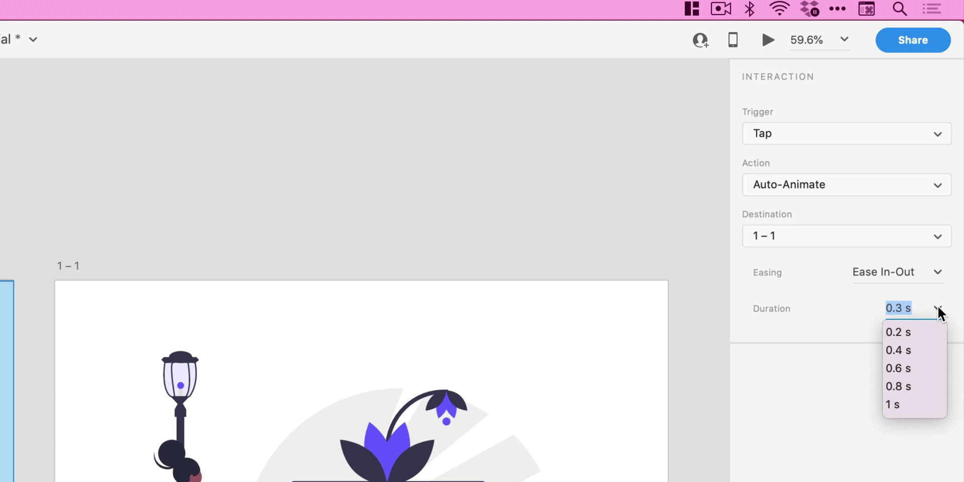
left_click(899, 368)
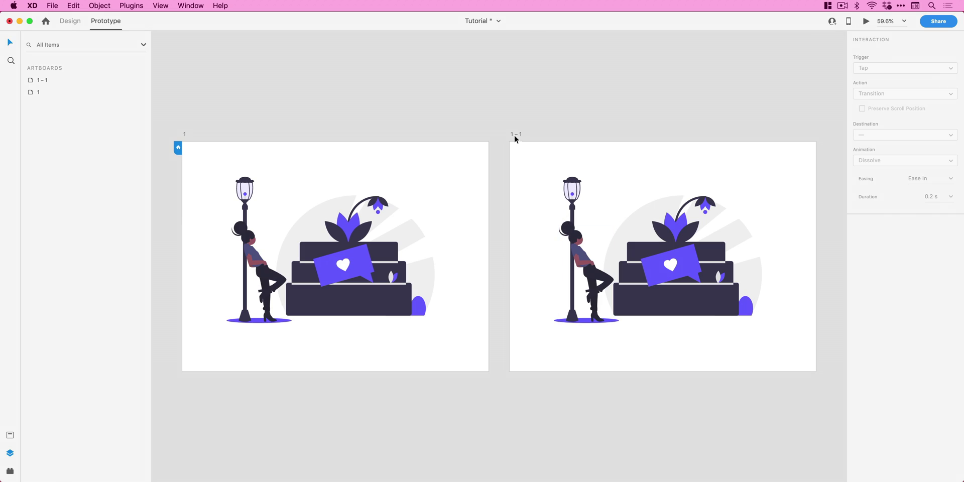
Step: Rename the duplicate artboard to '2', wire it back to artboard 1, and return to Design mode
double_click(516, 134)
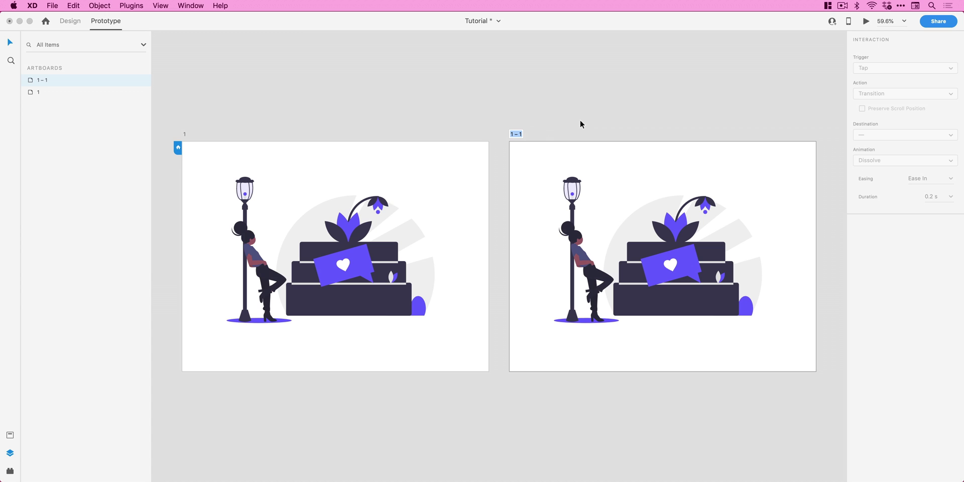
key("Return")
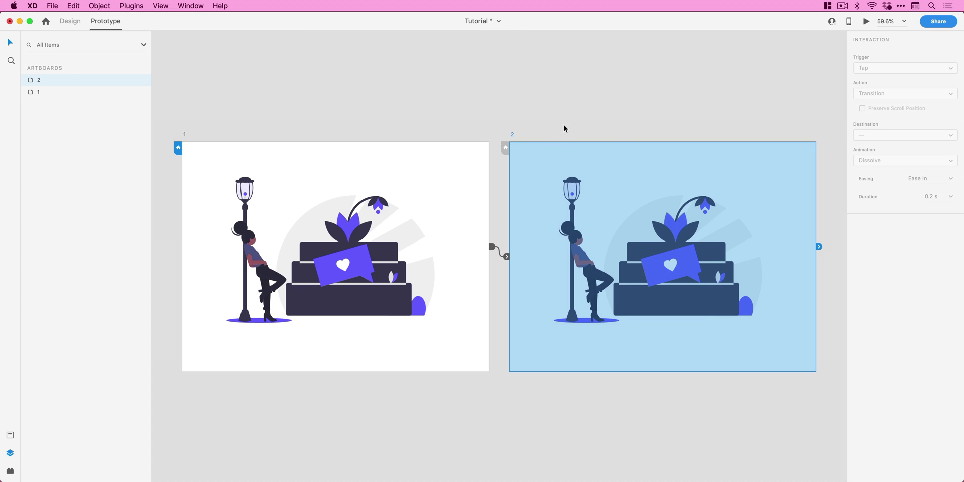
left_click_drag(818, 248, 421, 170)
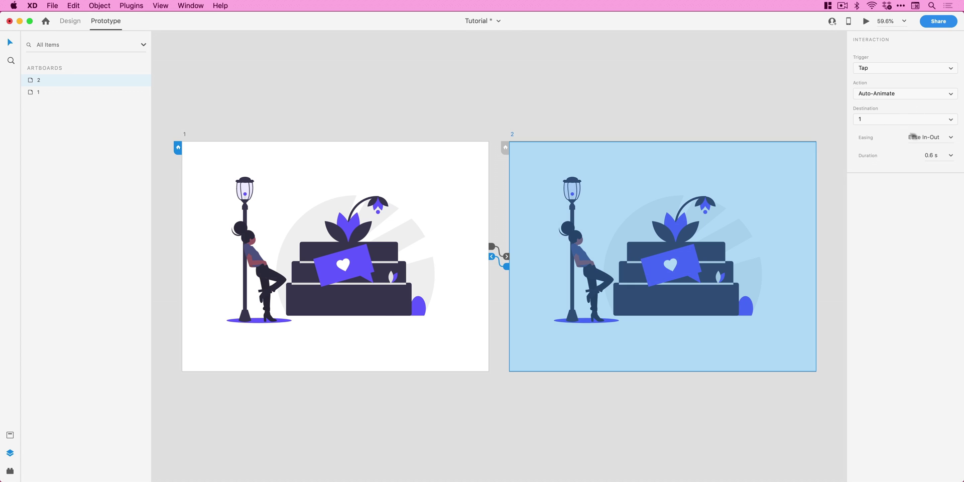
left_click(448, 103)
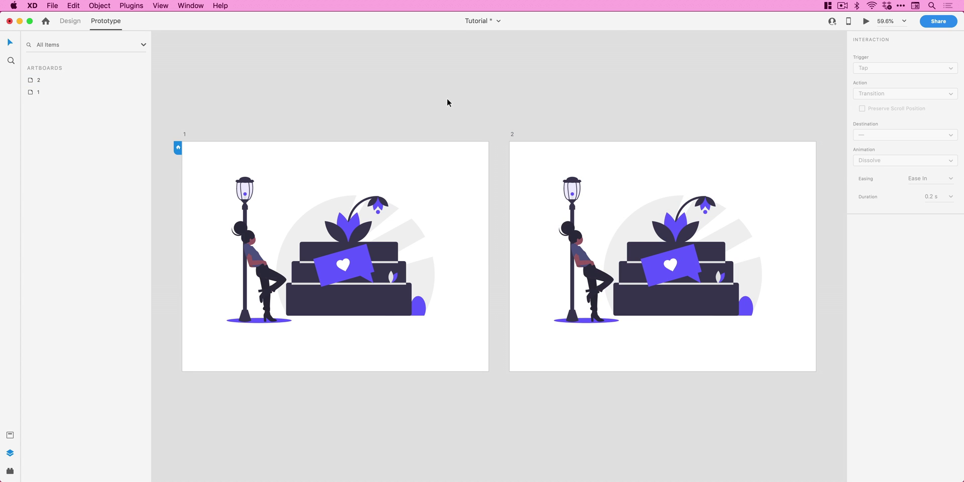
left_click(70, 22)
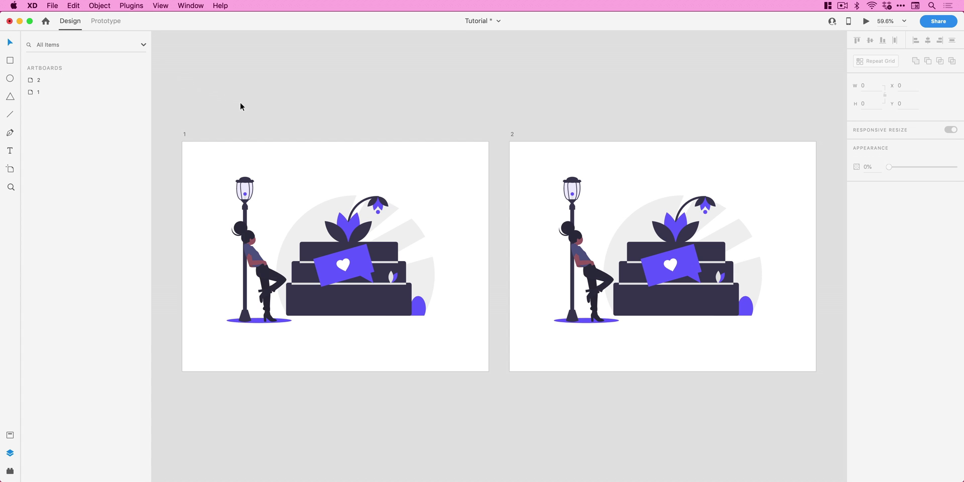
Step: Try moving and deleting the woman figure, then undo to restore her beside the lamppost
scroll(249, 242, "left", 5)
left_click_drag(374, 256, 221, 259)
key("Delete")
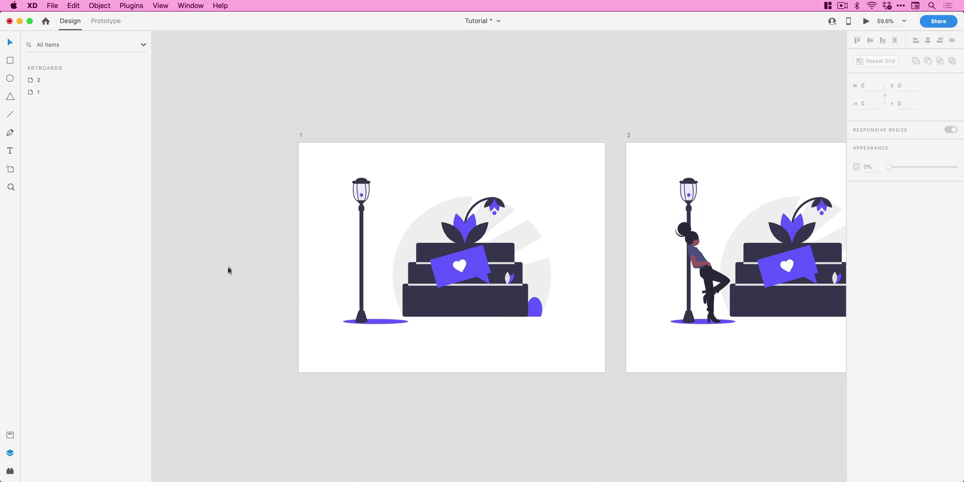
left_click(421, 299)
key("ctrl+z")
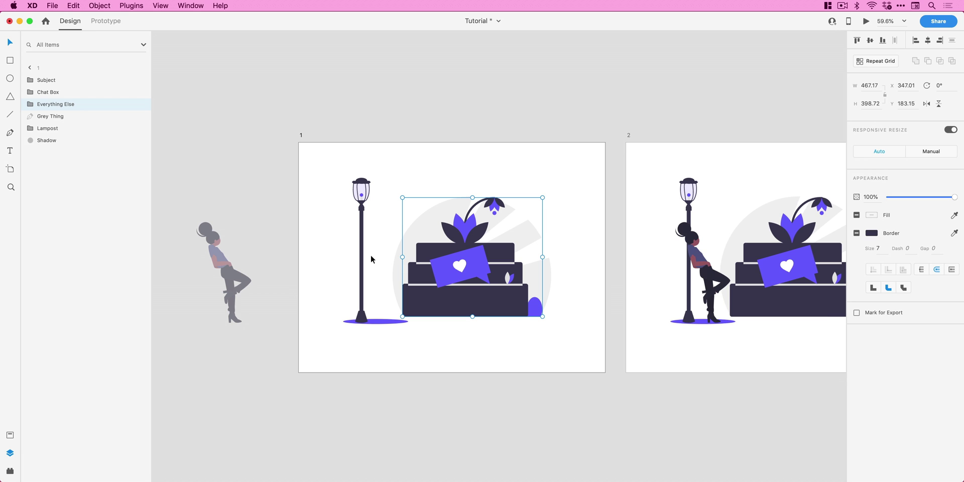
key("ctrl+shift+z")
left_click(361, 265)
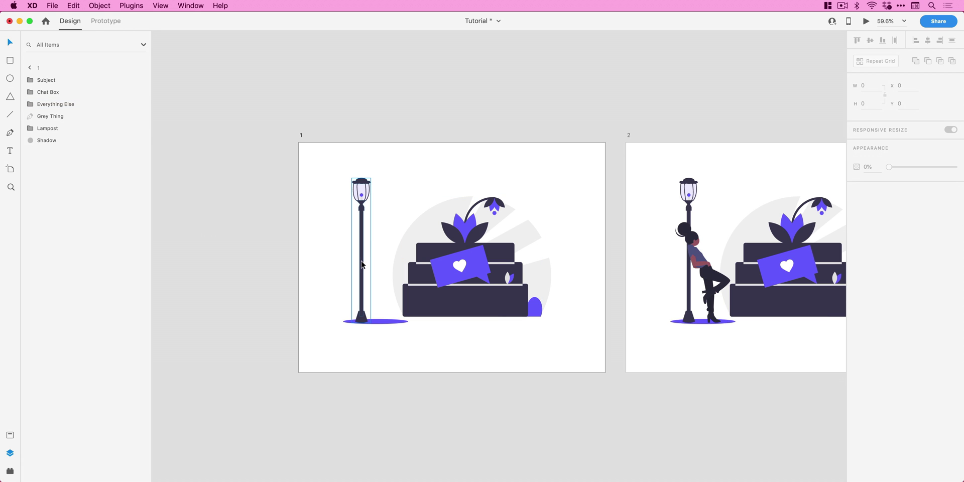
key("ctrl+z")
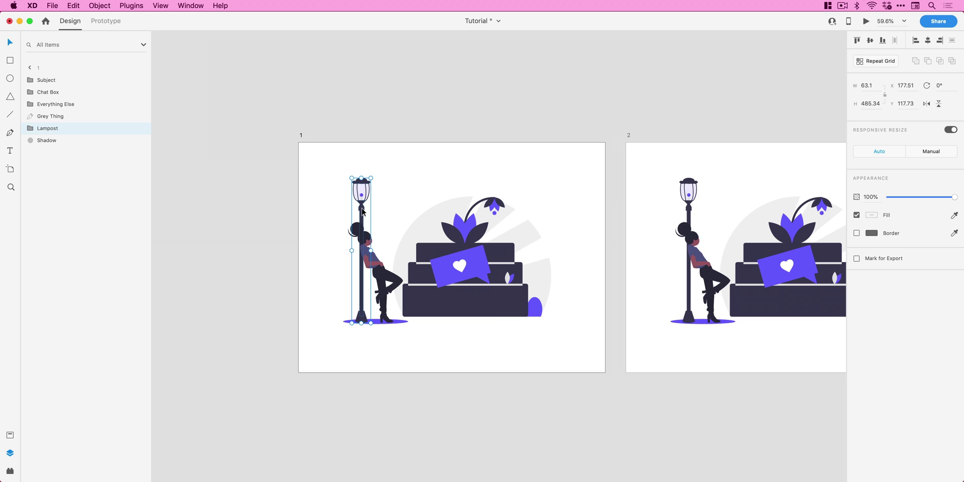
Step: Offset the lamppost, ground shadow and woman on artboard 1 and set each to 0% opacity
left_click_drag(363, 212, 252, 216)
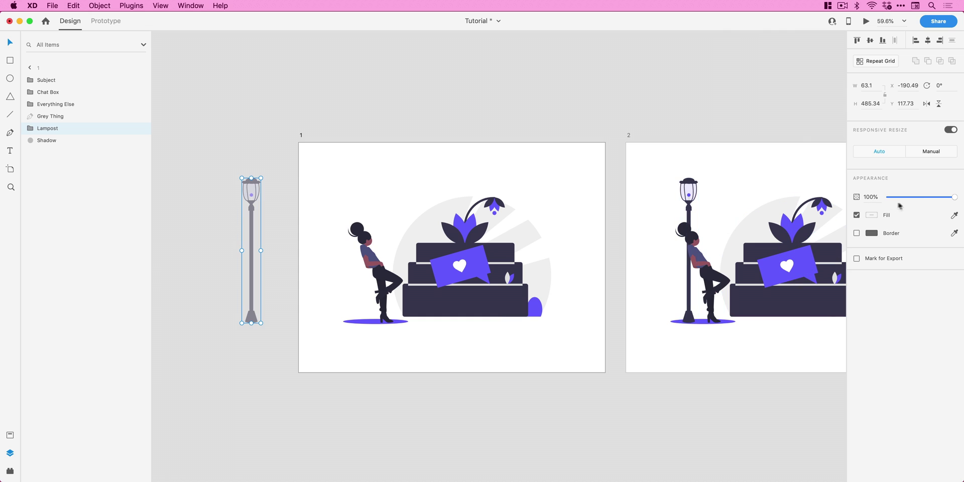
left_click_drag(954, 197, 860, 197)
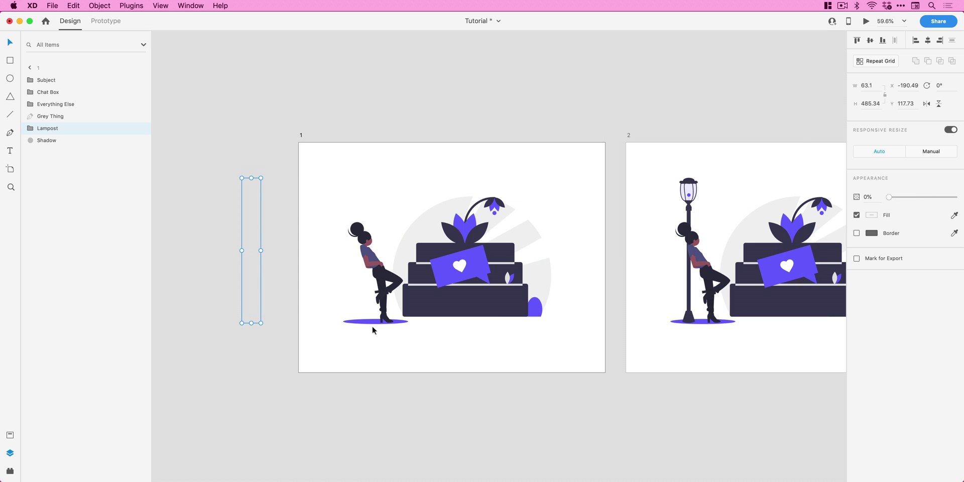
left_click_drag(370, 322, 469, 326)
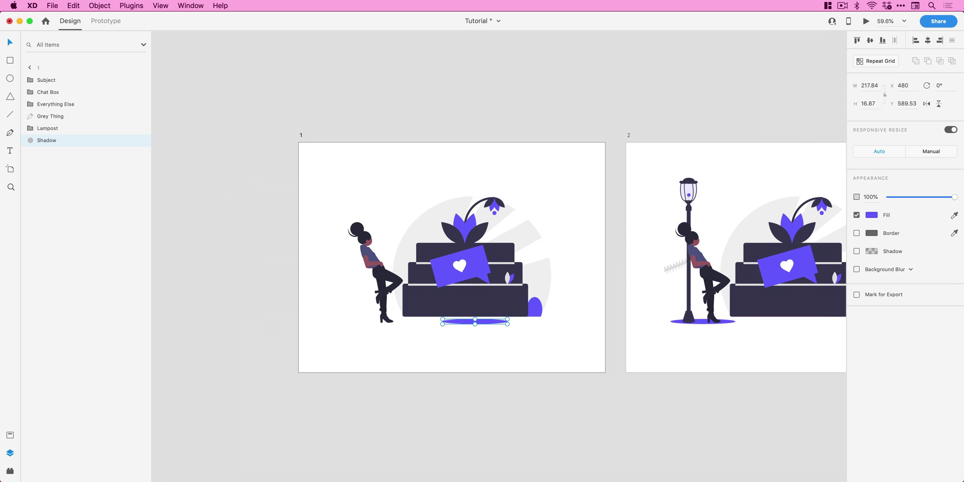
left_click_drag(940, 197, 879, 197)
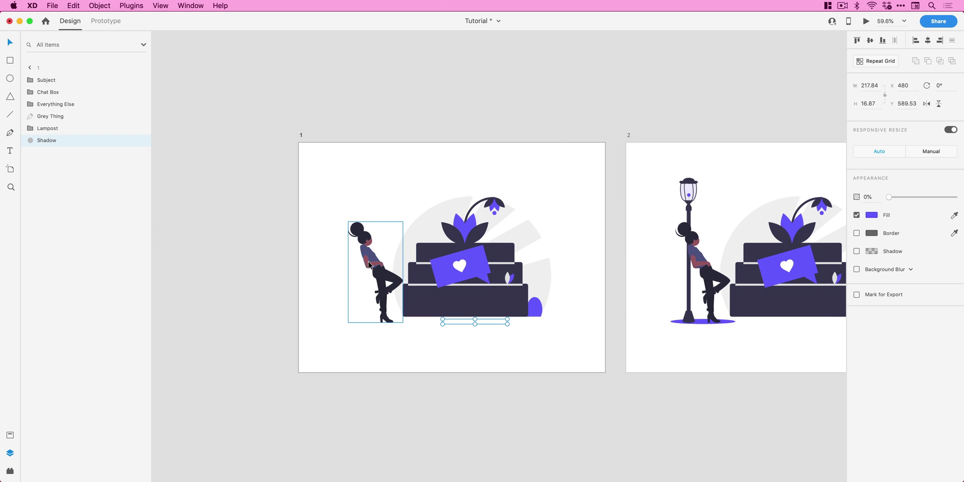
left_click_drag(369, 264, 369, 189)
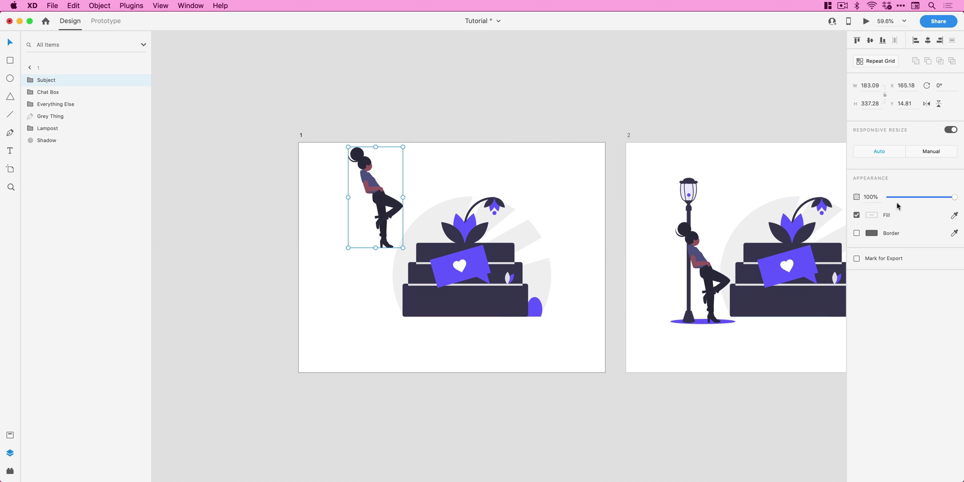
left_click_drag(899, 198, 884, 198)
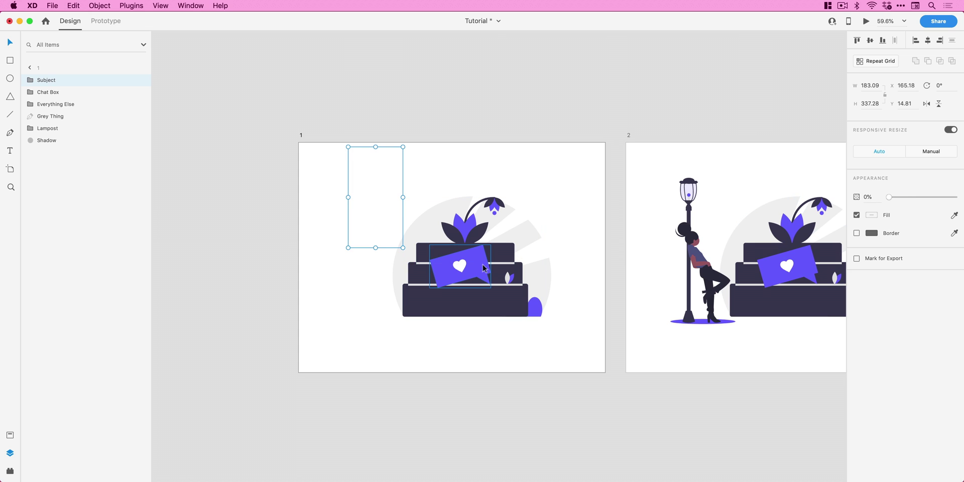
Step: Offset the chat bubble, Grey Thing and bench-flower group and fade each to 0% opacity
left_click_drag(483, 267, 577, 267)
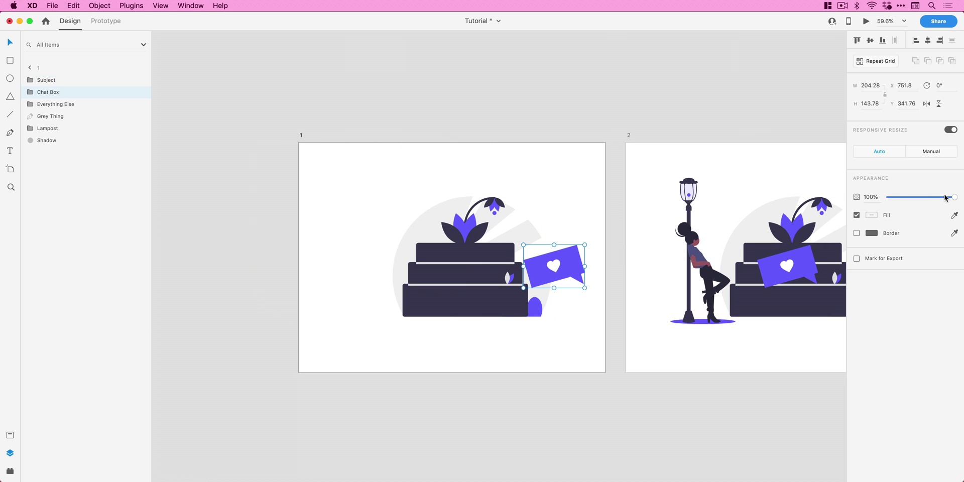
left_click_drag(948, 200, 868, 197)
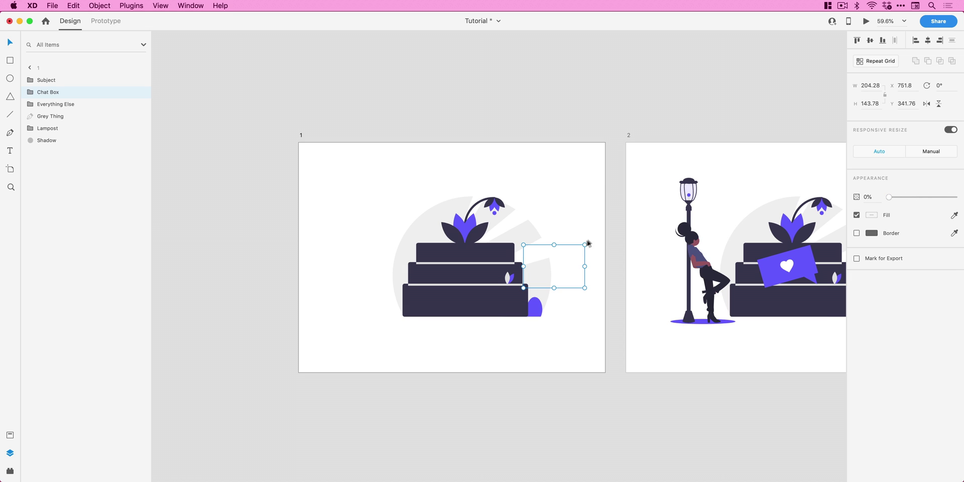
left_click_drag(527, 217, 522, 329)
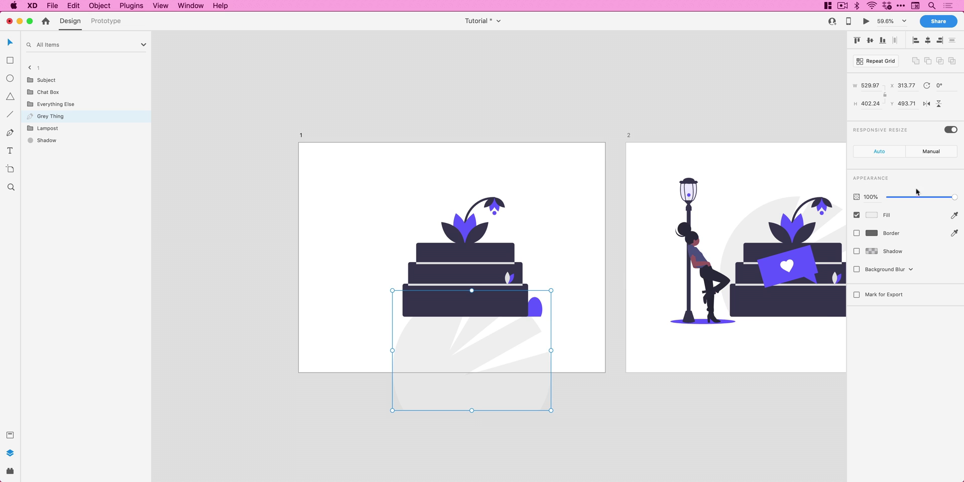
left_click_drag(911, 198, 826, 198)
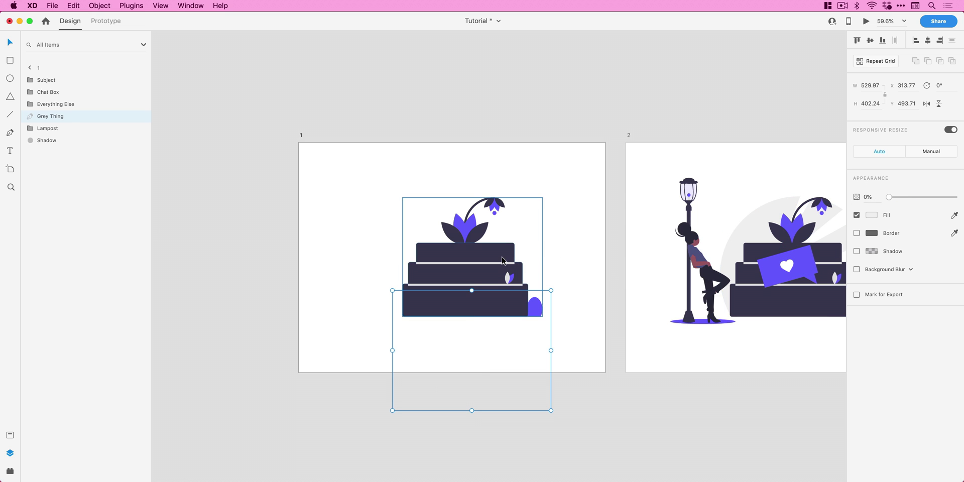
left_click_drag(515, 259, 502, 202)
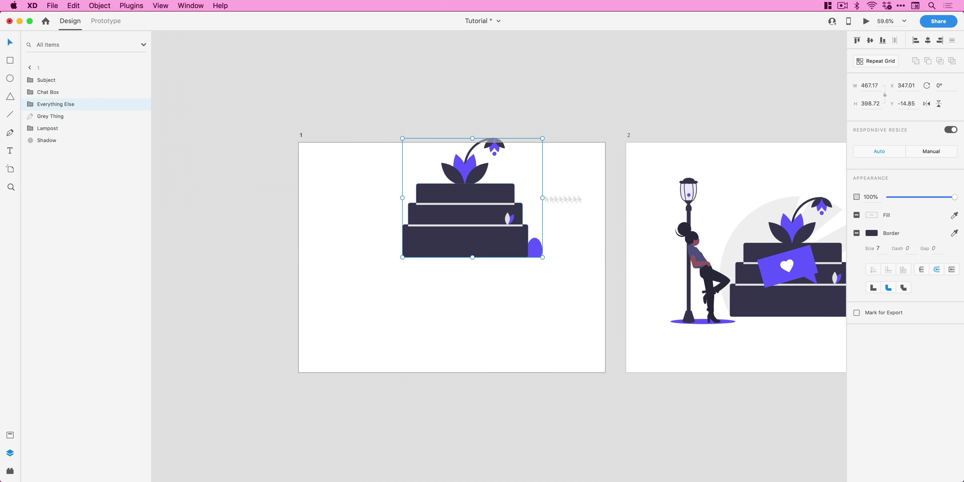
left_click_drag(947, 200, 883, 199)
left_click(605, 96)
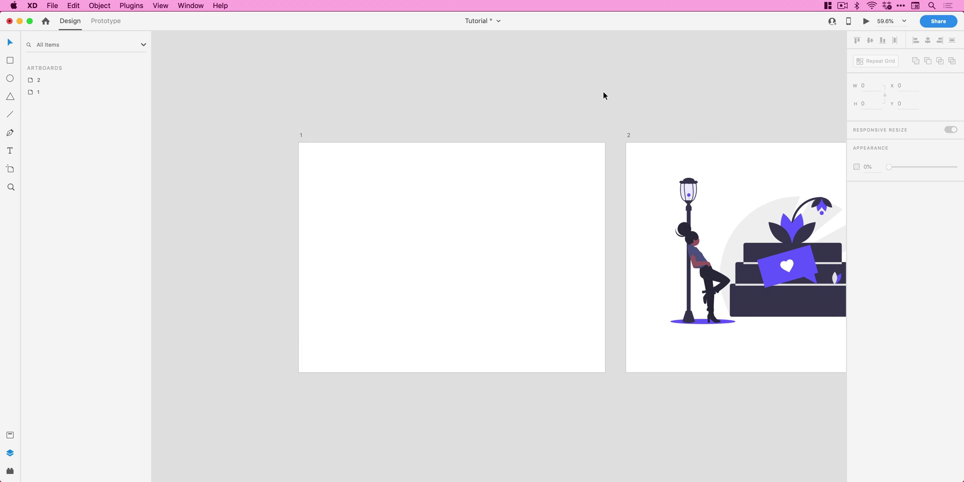
Step: Launch Desktop Preview and tap to play the fly-in animation, back to blank, then again
scroll(604, 95, "right", 5)
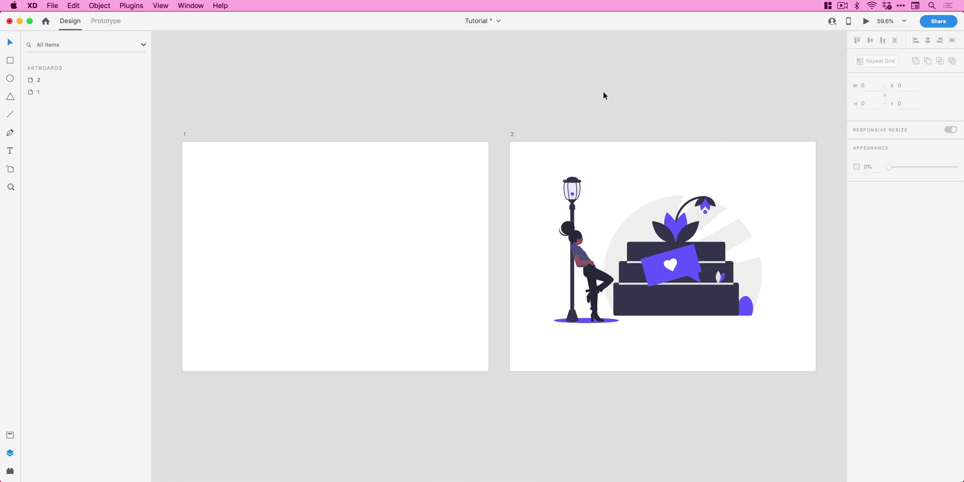
left_click(865, 21)
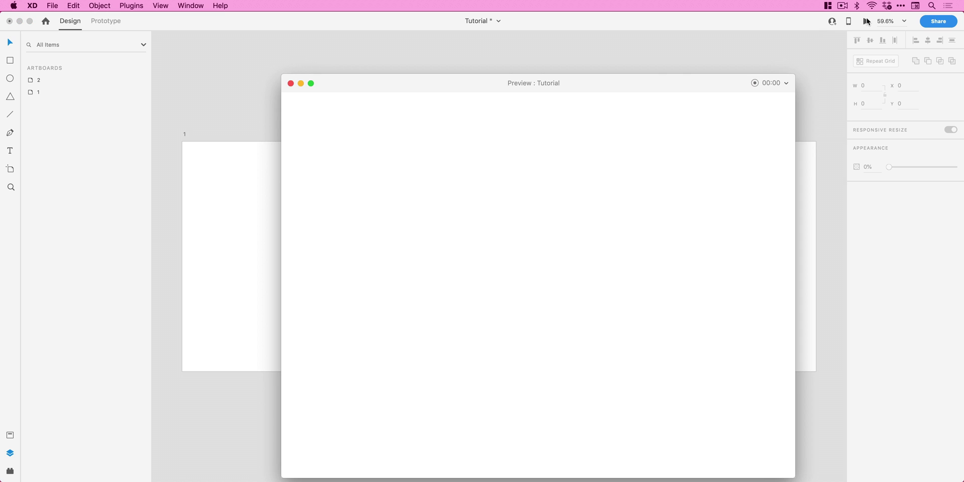
left_click_drag(669, 85, 631, 63)
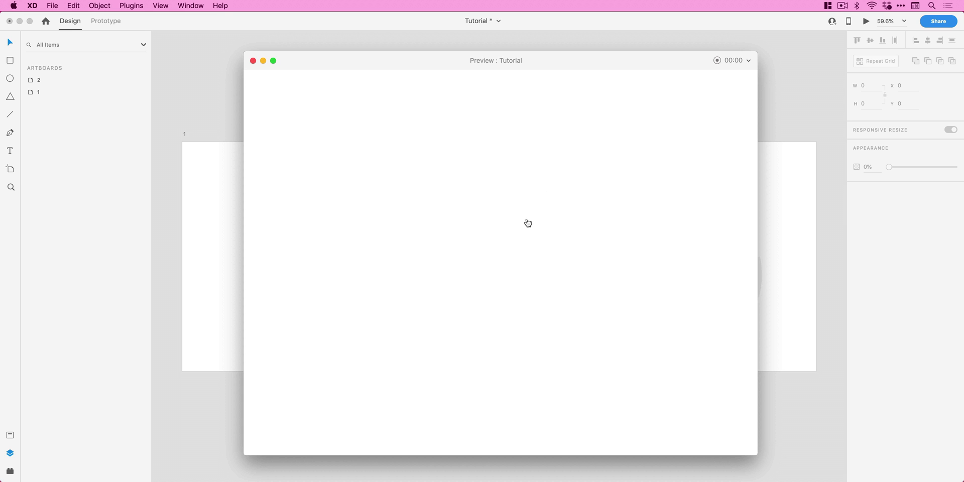
left_click(527, 223)
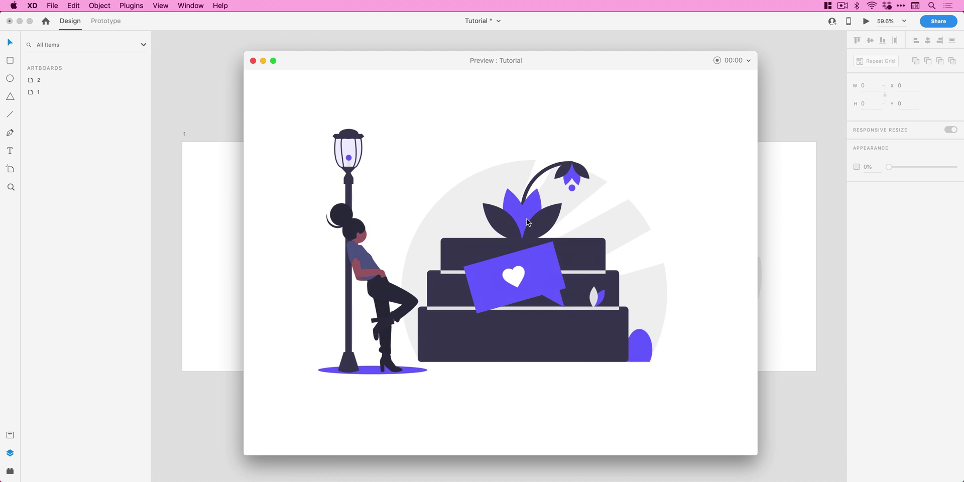
left_click(527, 223)
left_click(528, 223)
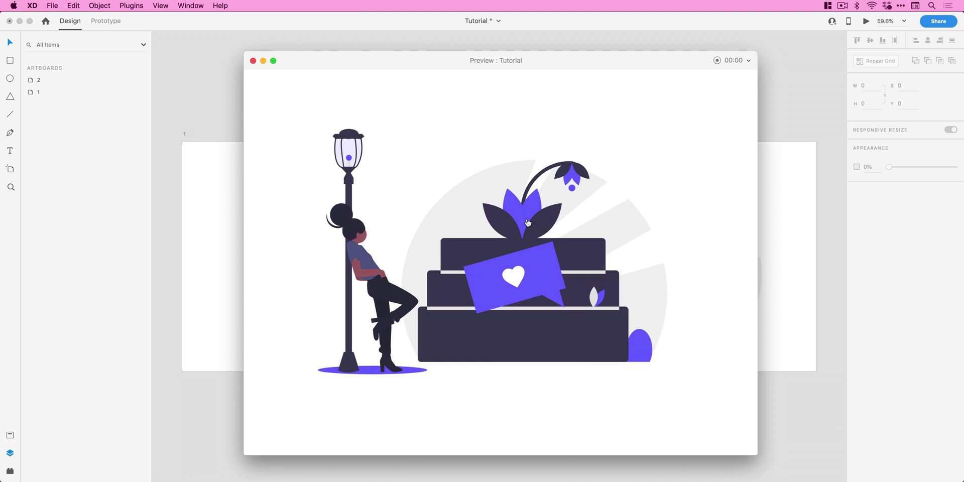